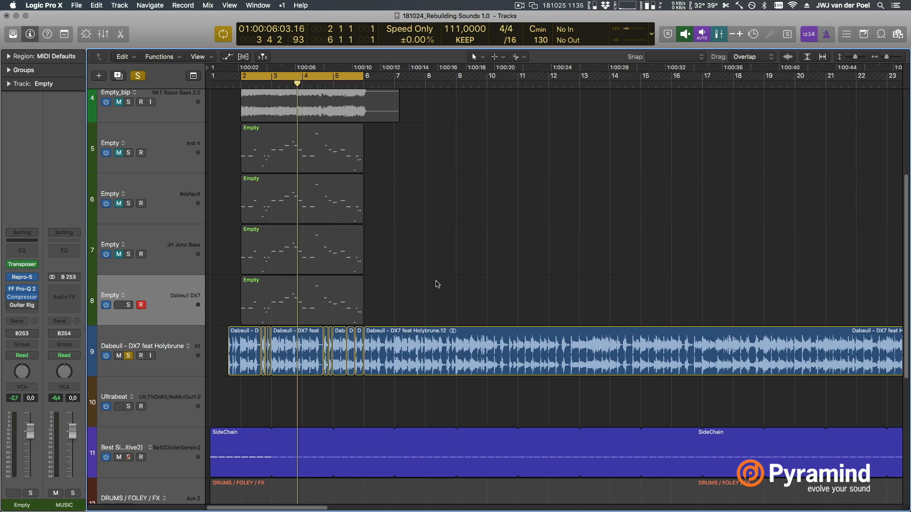
- Select the Dabeull reference audio track, disable cycle mode and return the playhead to the project start
scroll(437, 284, "down", 1)
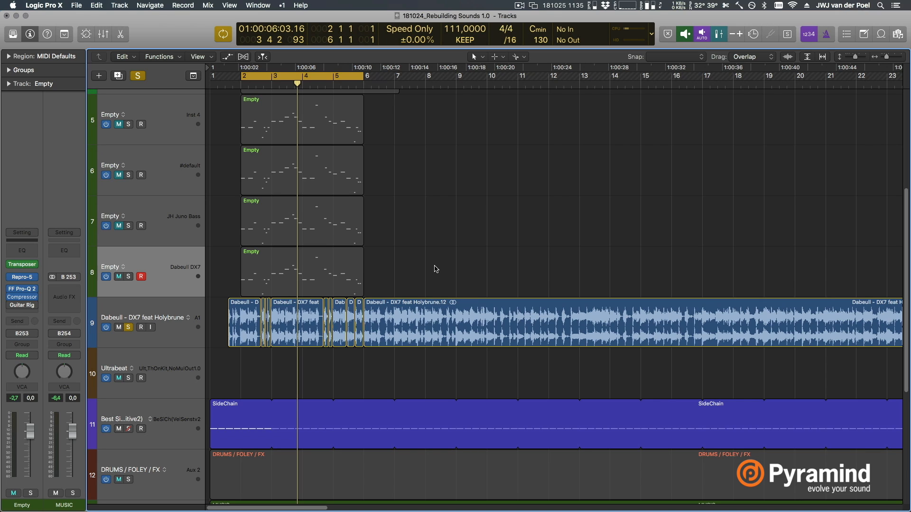
scroll(435, 269, "down", 2)
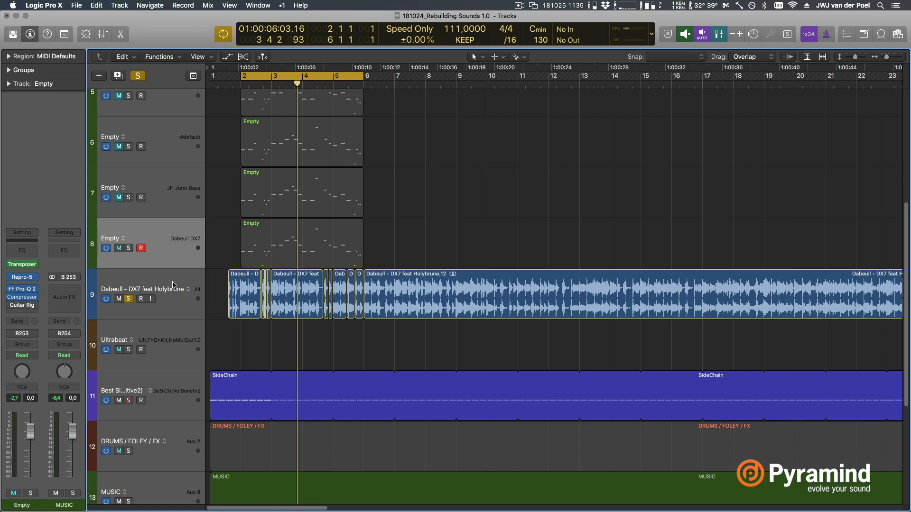
left_click(171, 279)
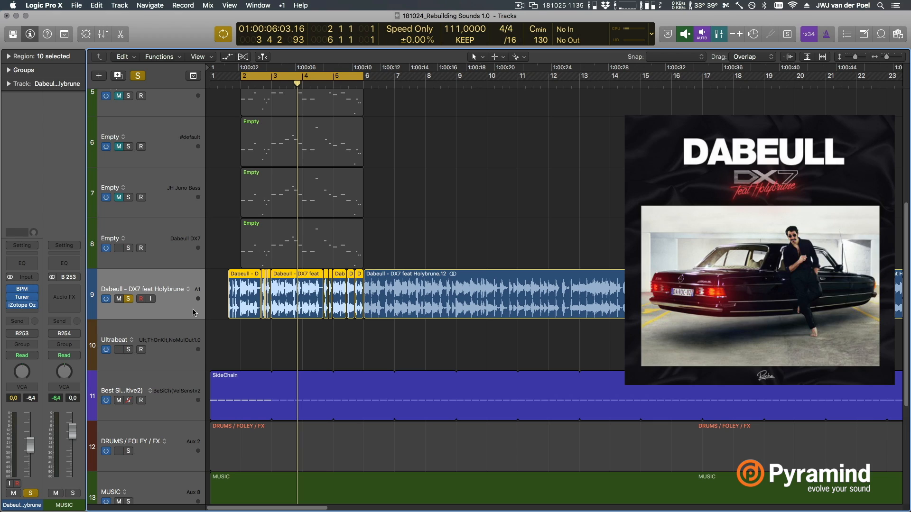
key("super+Right")
key("super+Down")
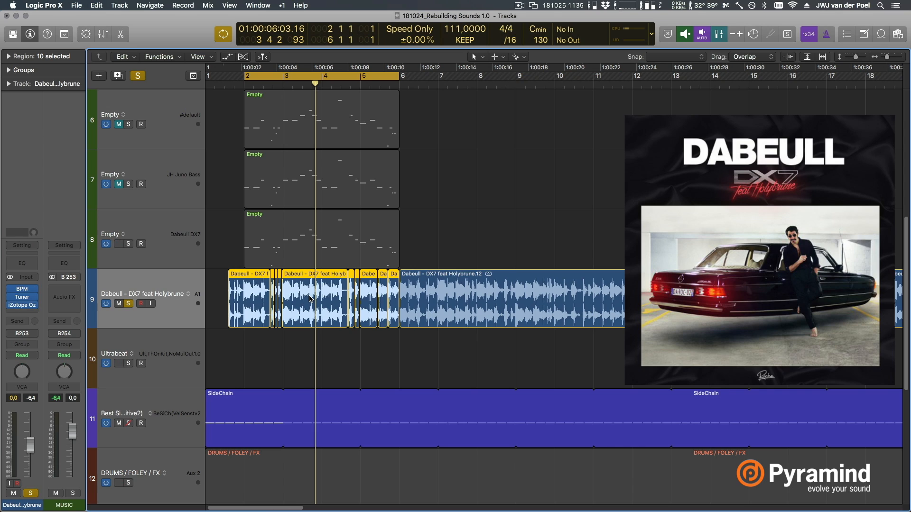
key("c")
key("Return")
key("super+Right")
key("super+Down")
key("super+Down")
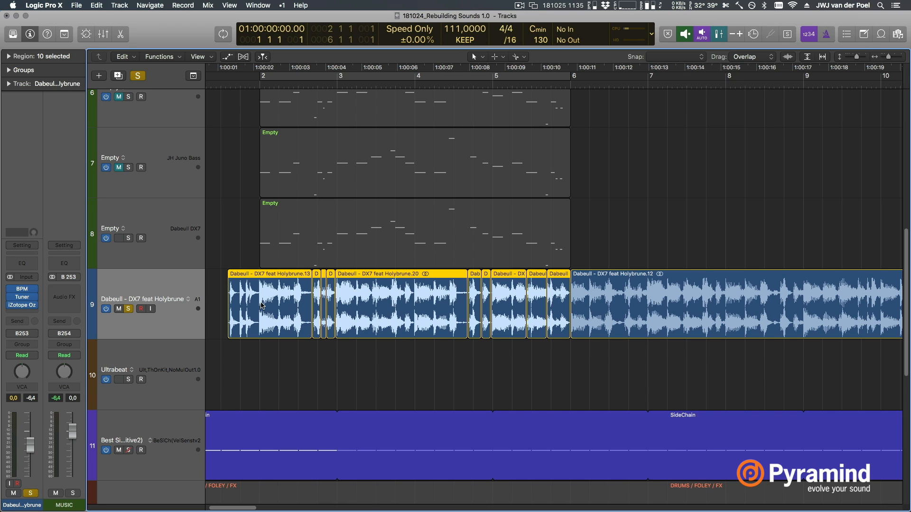
scroll(282, 260, "left", 2)
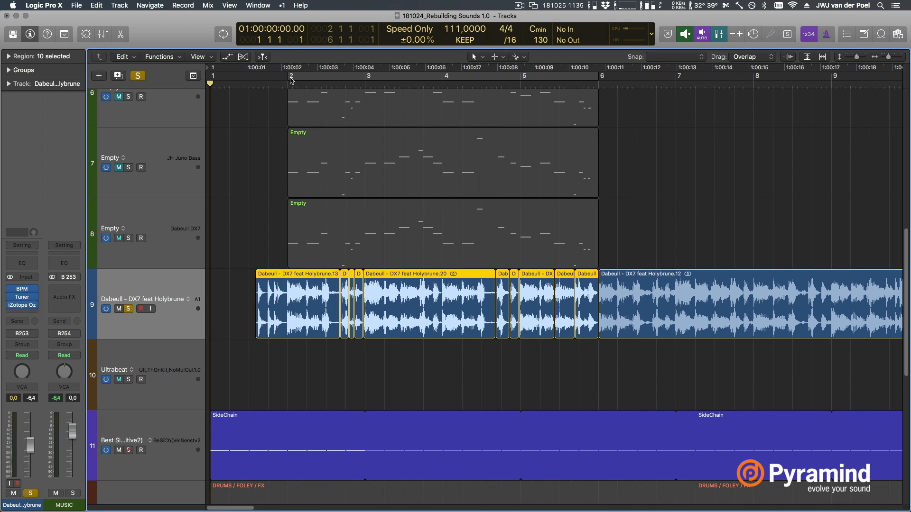
- Play the Dabeull reference track from the start and enable cycle mode over bars 2 to 6
left_click(320, 204)
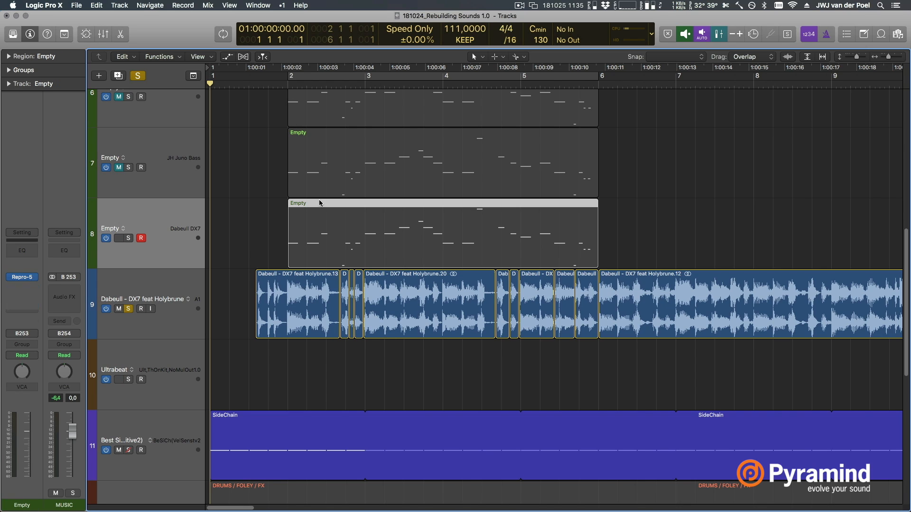
right_click(190, 302)
left_click(169, 287)
left_click(182, 287)
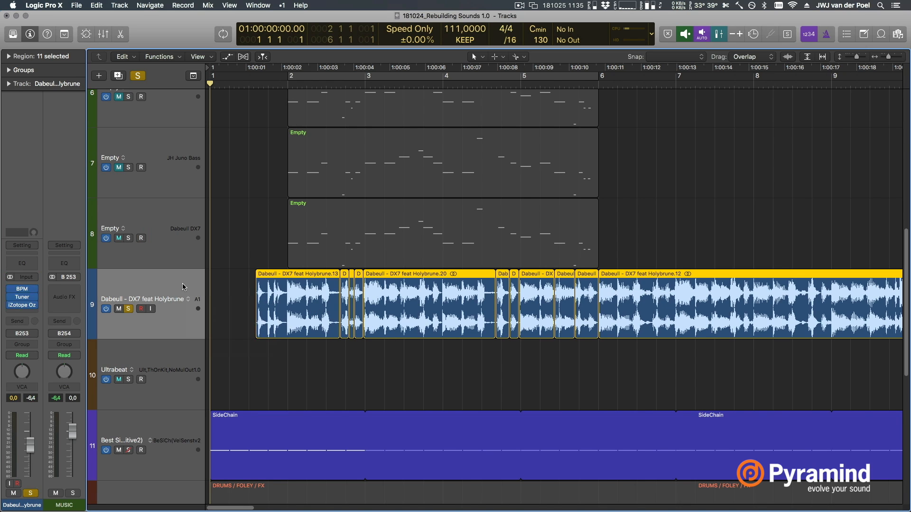
key("space")
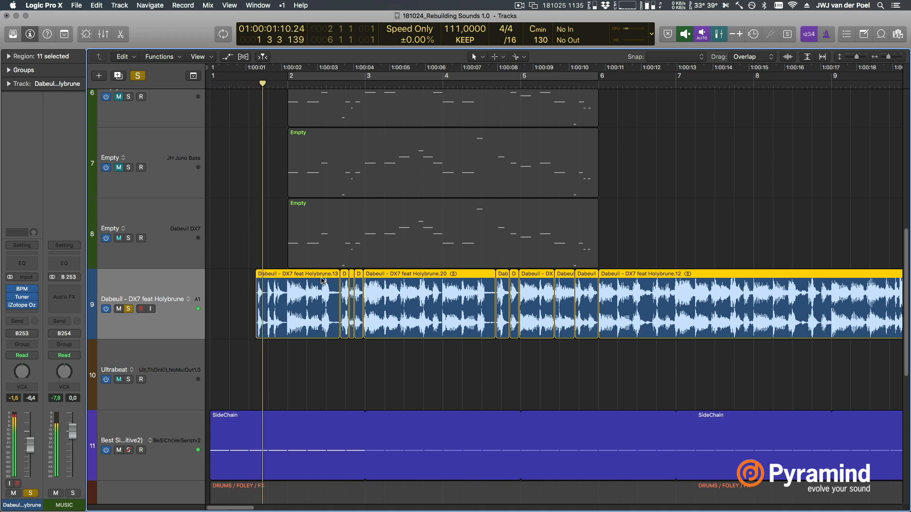
key("c")
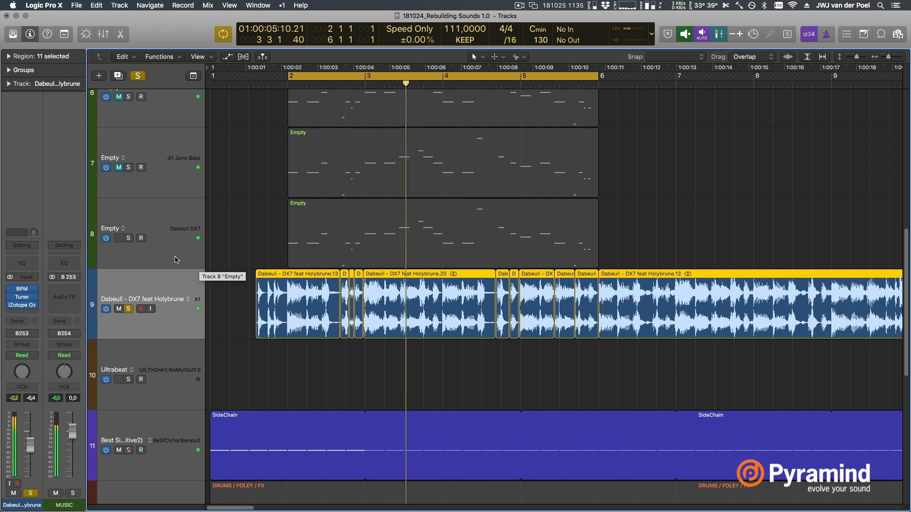
- Solo the Dabeull DX7 synth track alongside the reference audio and raise the system volume
left_click(176, 259)
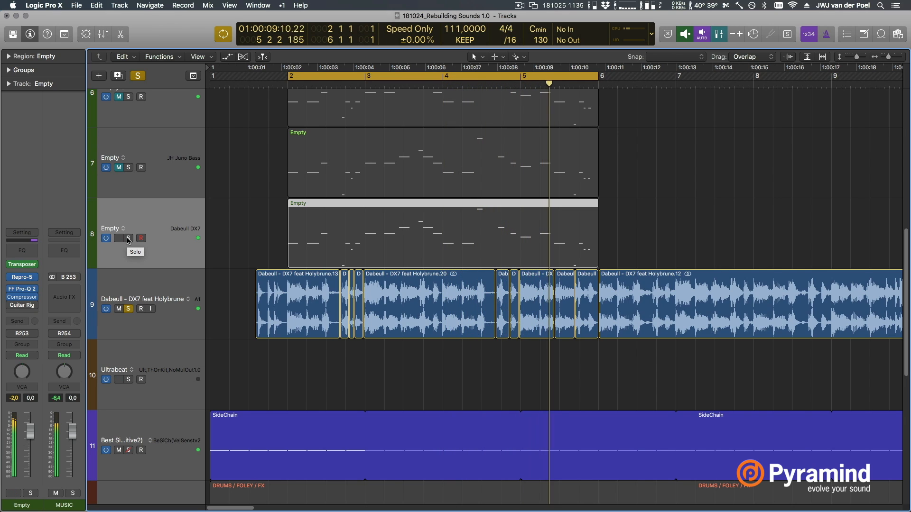
left_click(129, 239)
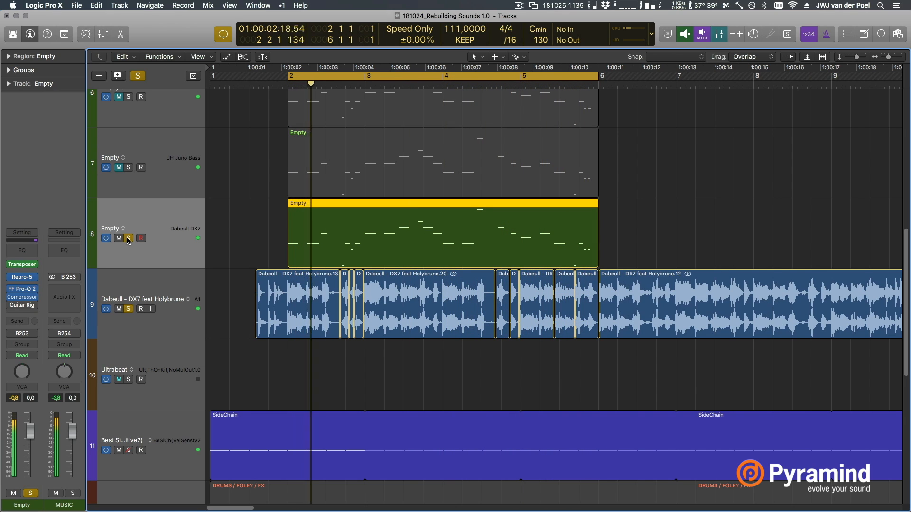
key("XF86AudioRaiseVolume")
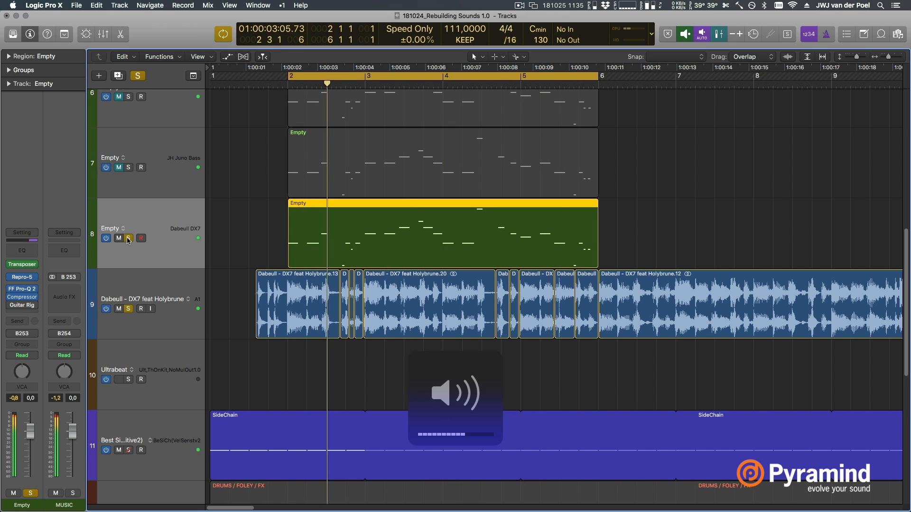
- Remove the solo from the reference audio track to hear the Dabeull DX7 synth track alone
left_click(154, 295)
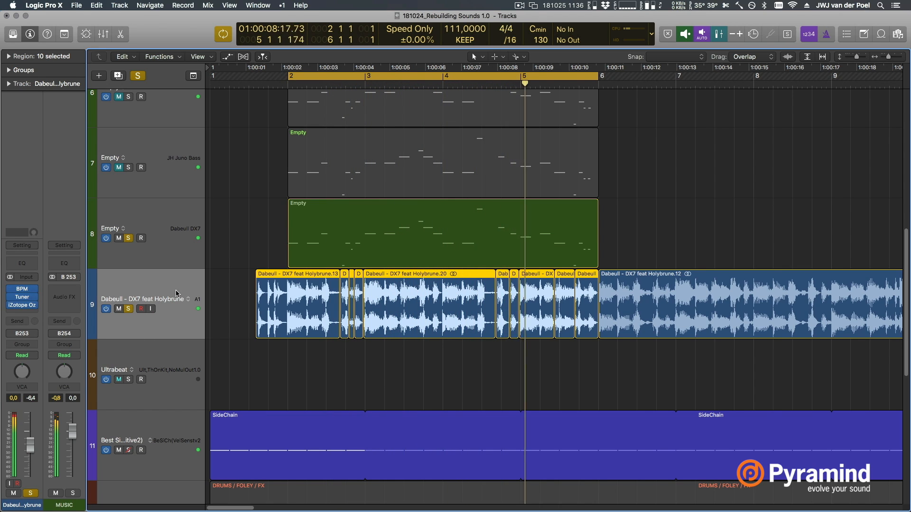
left_click(128, 309)
left_click(177, 228)
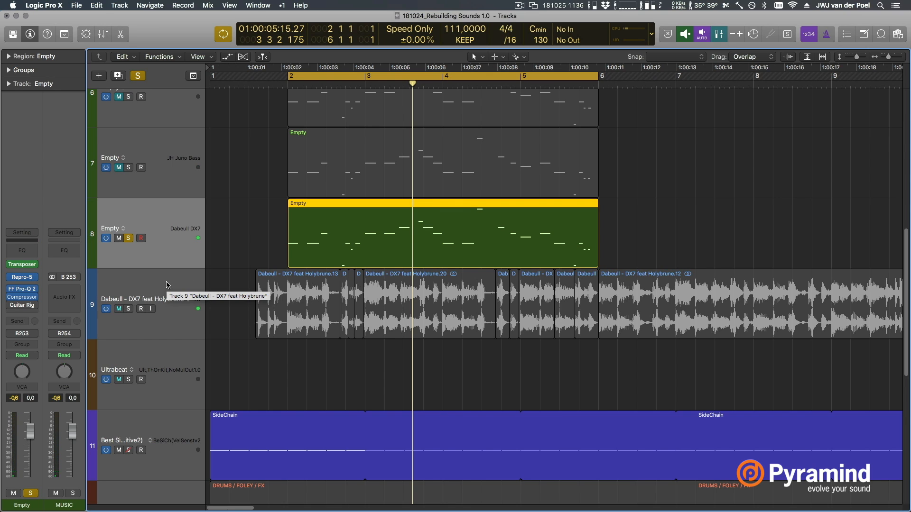
- Play the loop with only the reference audio soloed, and switch the exclusive solo to the Dabeull DX7 synth track
left_click(160, 285)
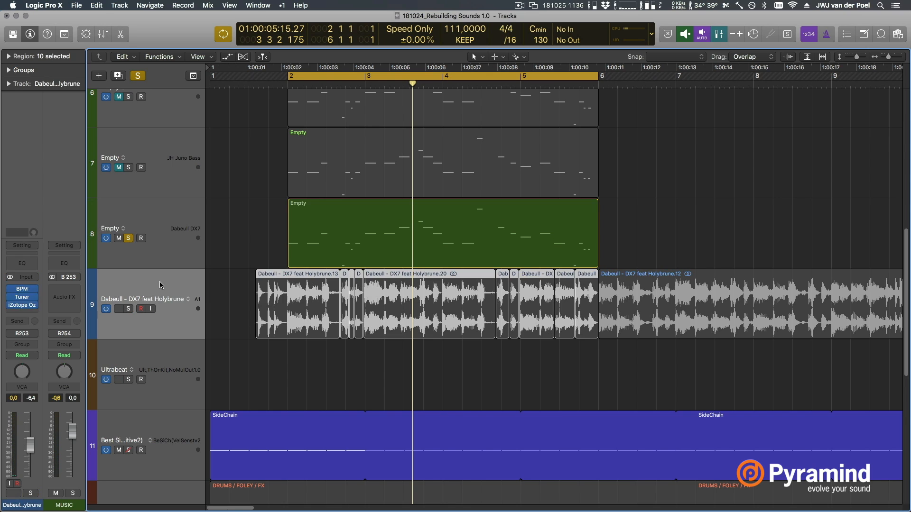
left_click(128, 309, "alt")
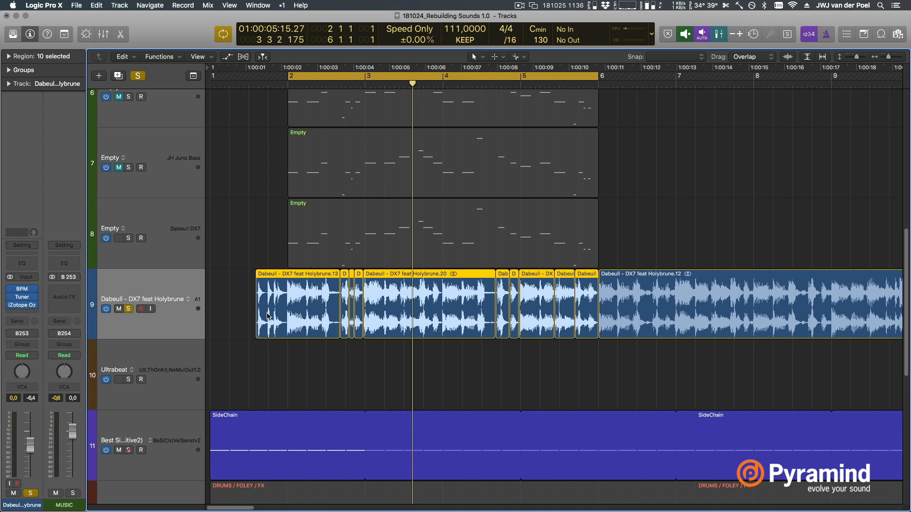
left_click(268, 316, "ctrl+alt")
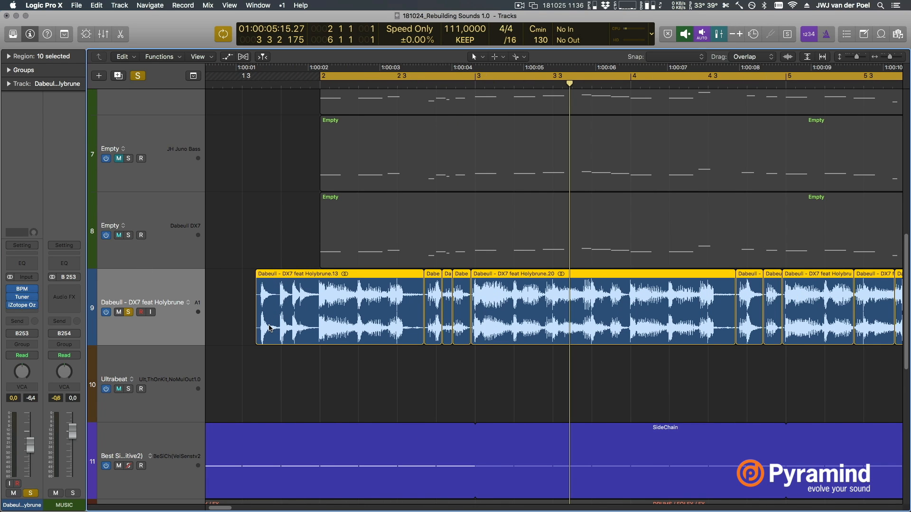
key("space")
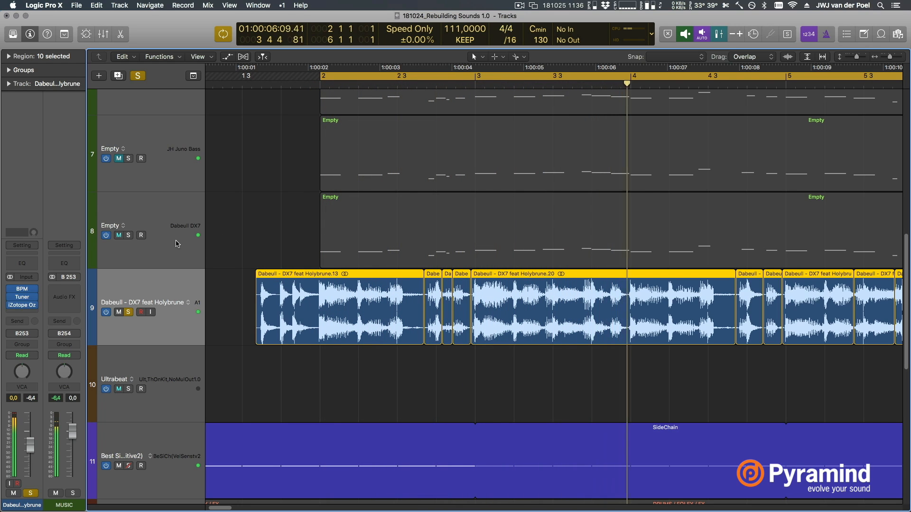
left_click(176, 244)
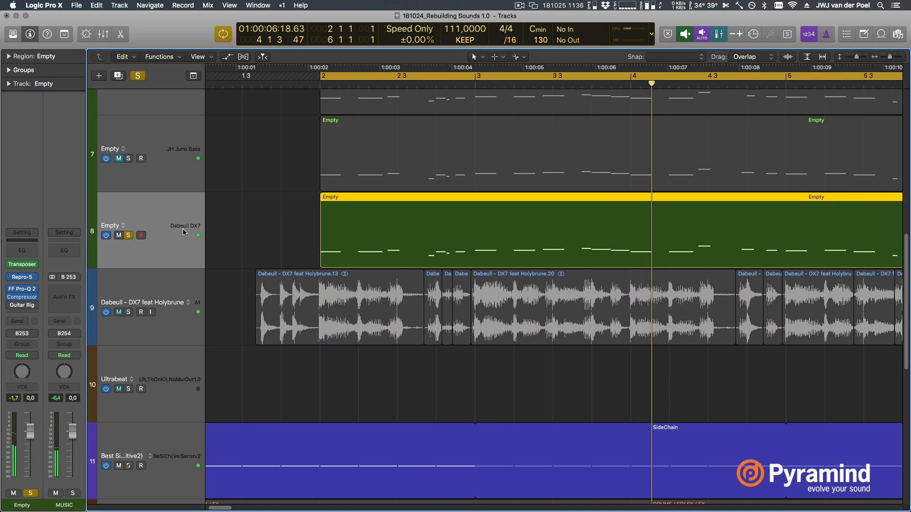
key("space")
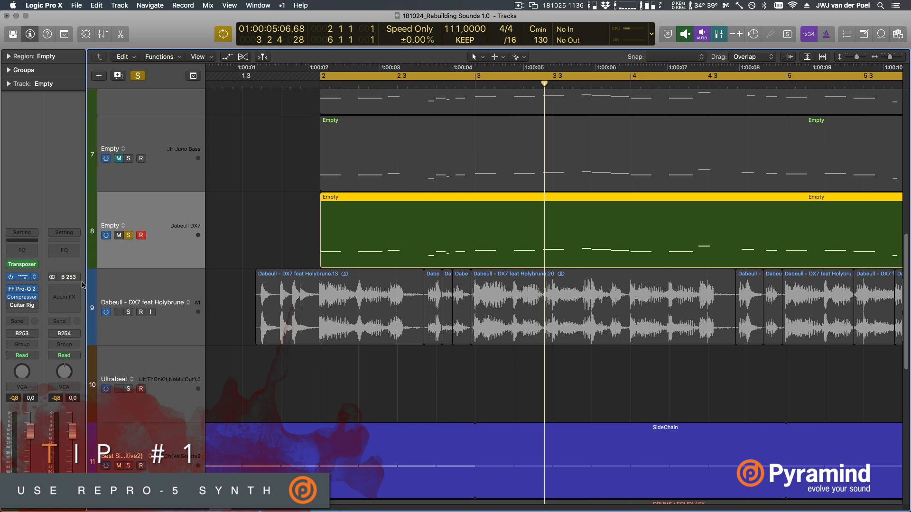
- Open the Repro-5 instrument of the Dabeull DX7 track and reposition its plug-in window
left_click(23, 279)
left_click_drag(429, 25, 695, 38)
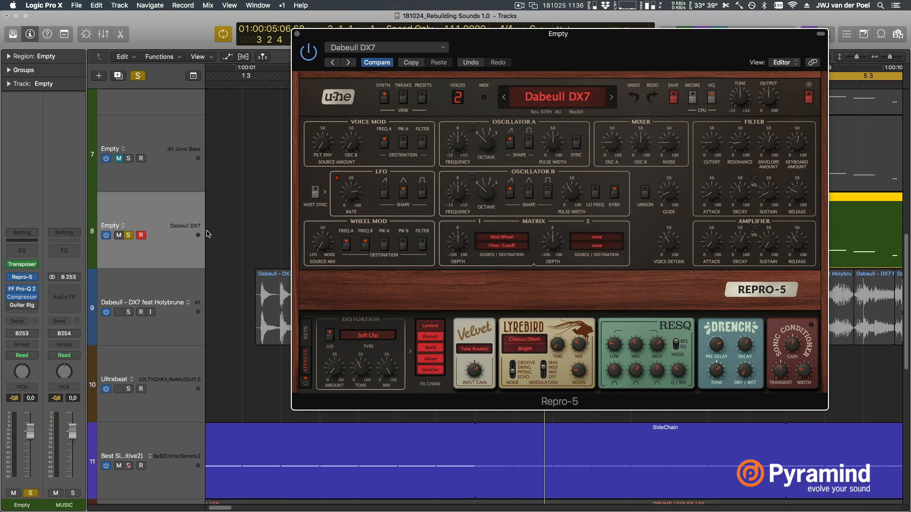
left_click(170, 222)
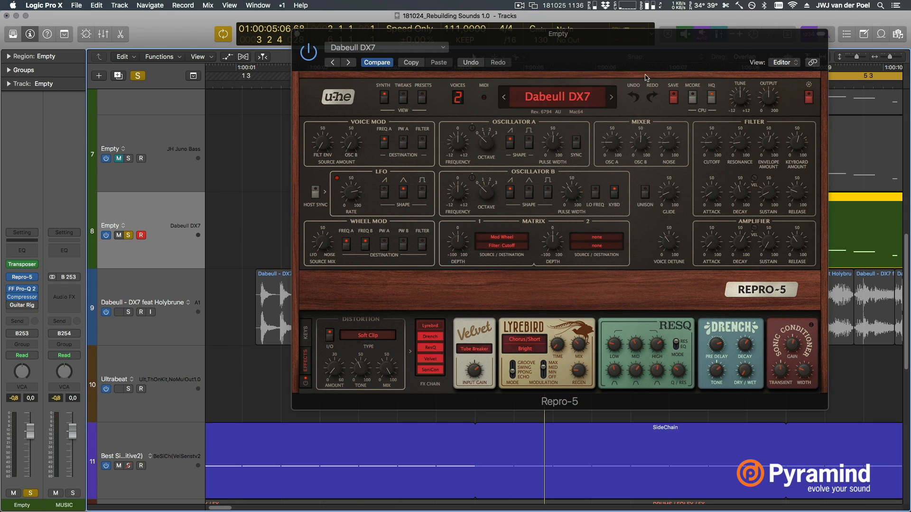
left_click(413, 67)
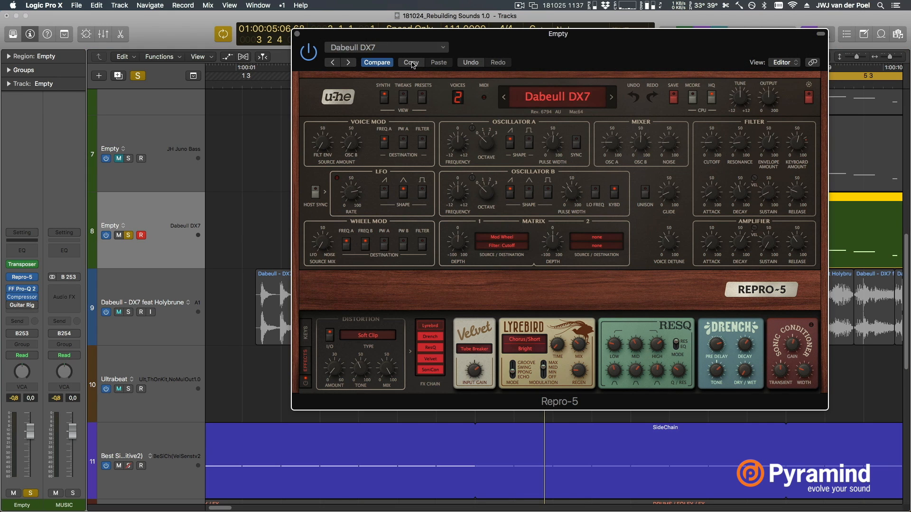
left_click_drag(575, 33, 534, 32)
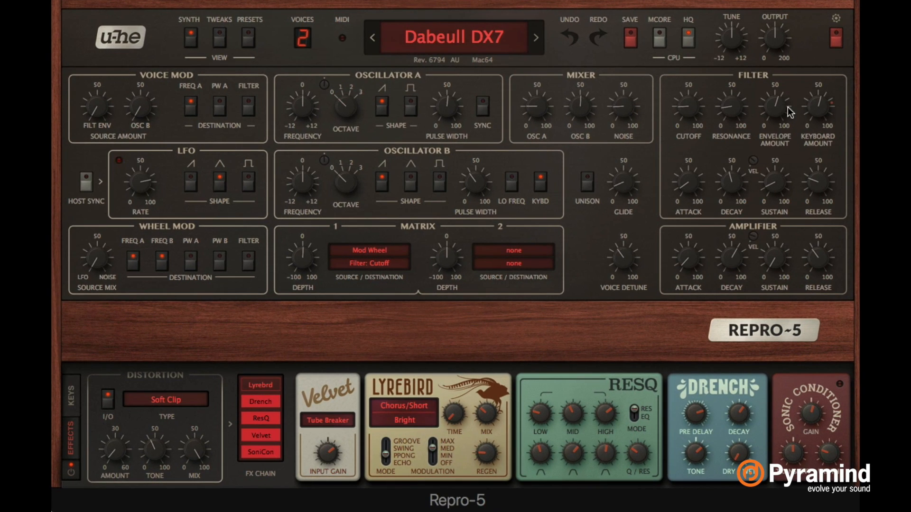
- Adjust the envelope amount in Repro-5's filter section
left_click(776, 95)
left_click_drag(775, 94, 780, 6)
left_click_drag(772, 100, 748, 446)
- Adjust the filter envelope's decay and set its attack to about 9.13
mouse_move(731, 182)
left_mouse_down()
mouse_move(732, 153)
mouse_move(731, 185)
left_mouse_up()
left_click_drag(748, 247, 743, 422)
left_click_drag(739, 185, 749, 397)
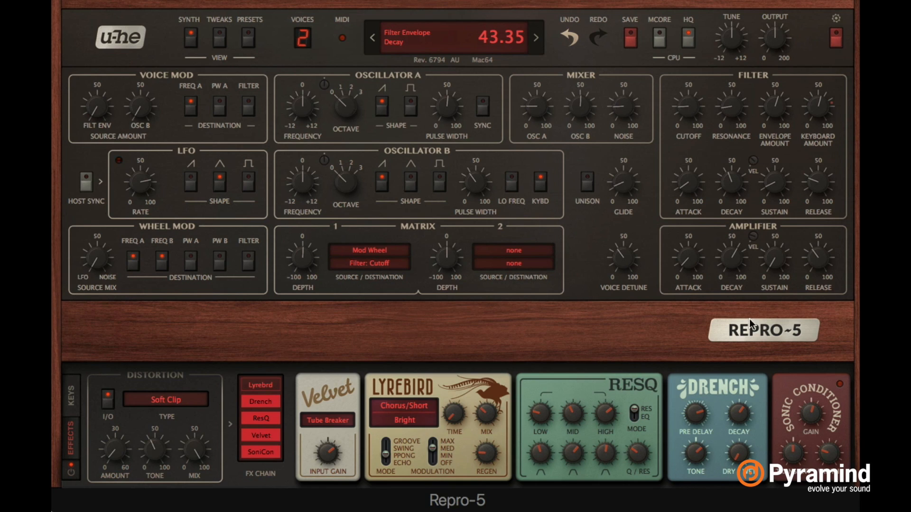
left_click_drag(733, 178, 732, 205)
left_click_drag(732, 279, 745, 108)
left_click_drag(689, 182, 692, 103)
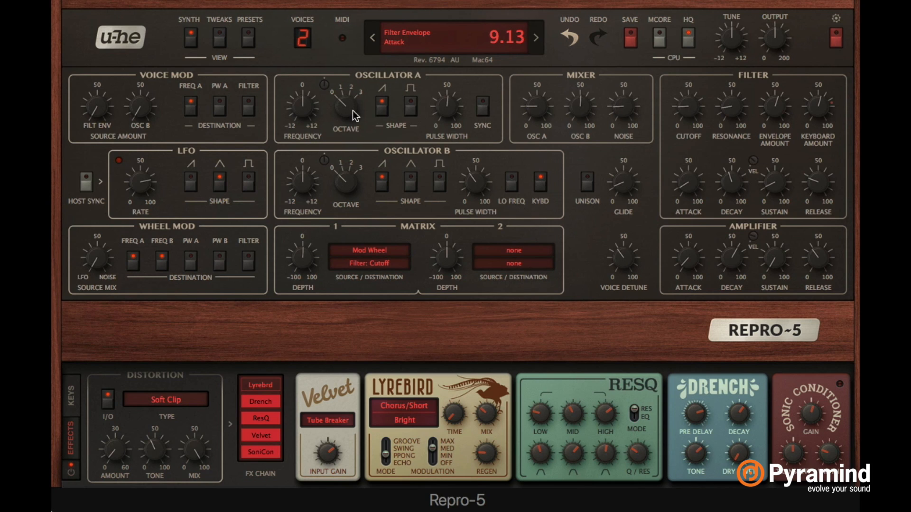
- Set Oscillator A's octave to 1 and adjust the Osc A level in the mixer
left_click_drag(346, 108, 346, 98)
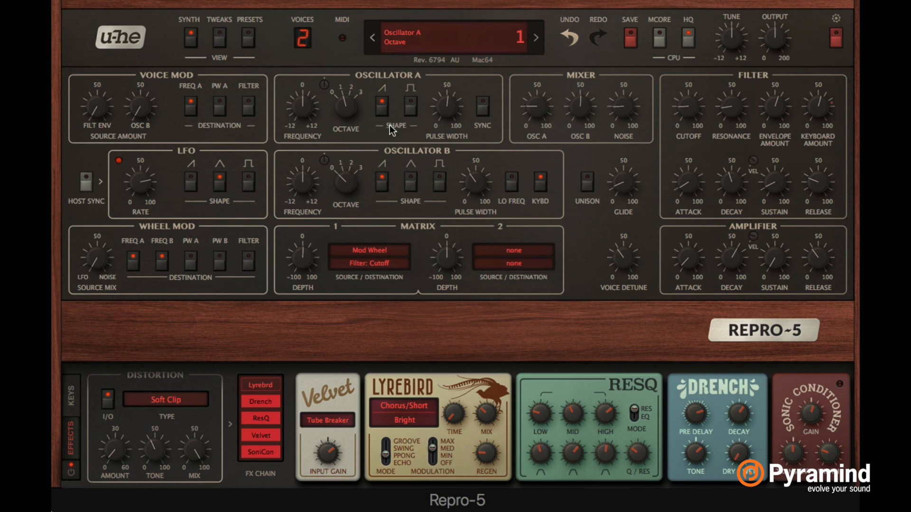
left_click_drag(546, 105, 527, 56)
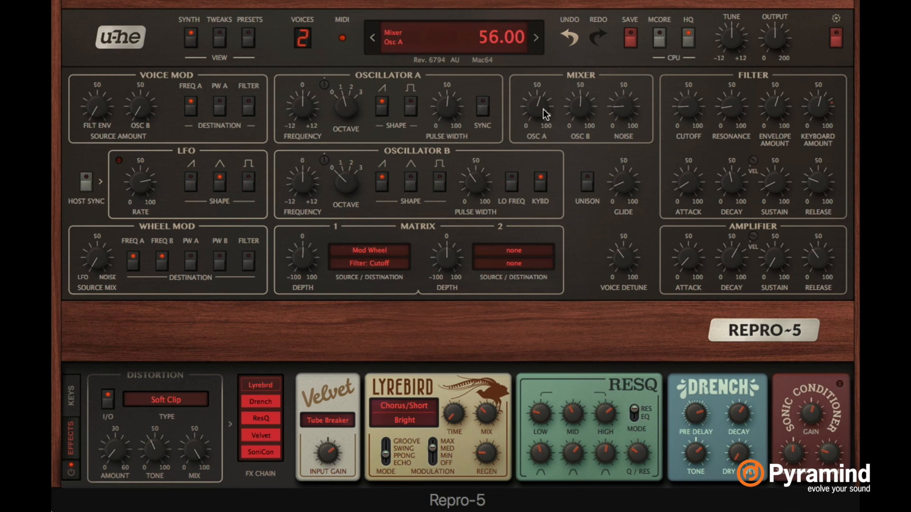
left_click_drag(543, 109, 541, 326)
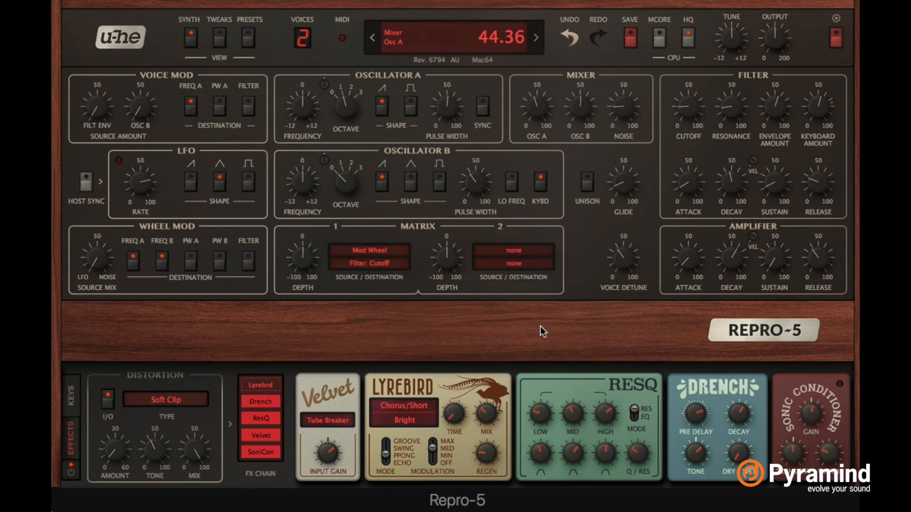
left_click_drag(536, 103, 548, 373)
left_click_drag(541, 106, 567, 404)
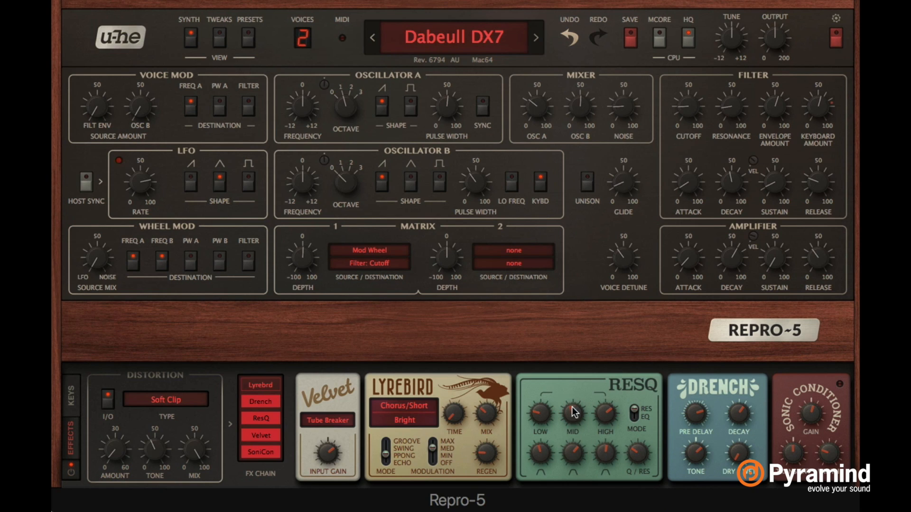
- Adjust the ResQ effect's mid gain, set its mid frequency to about 39.85, and close the Repro-5 window
left_click_drag(574, 417, 566, 375)
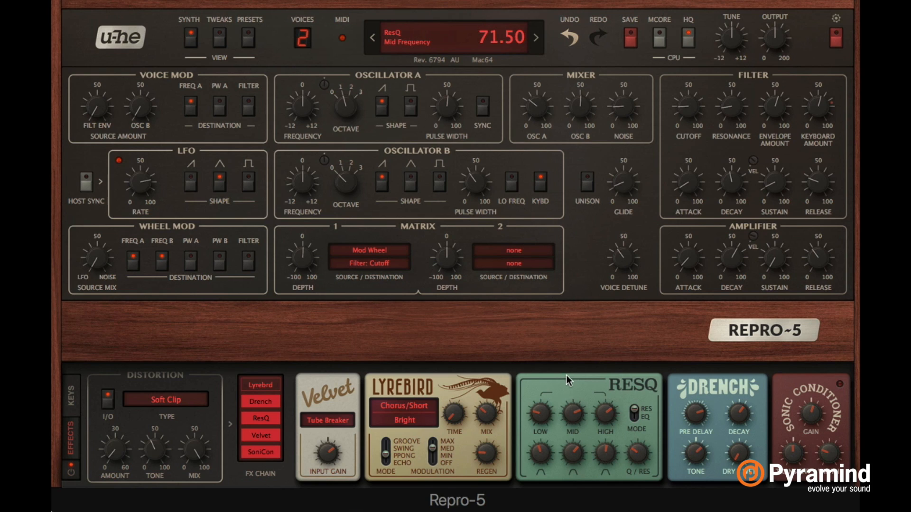
left_click_drag(574, 449, 568, 482)
left_click_drag(574, 451, 593, 437)
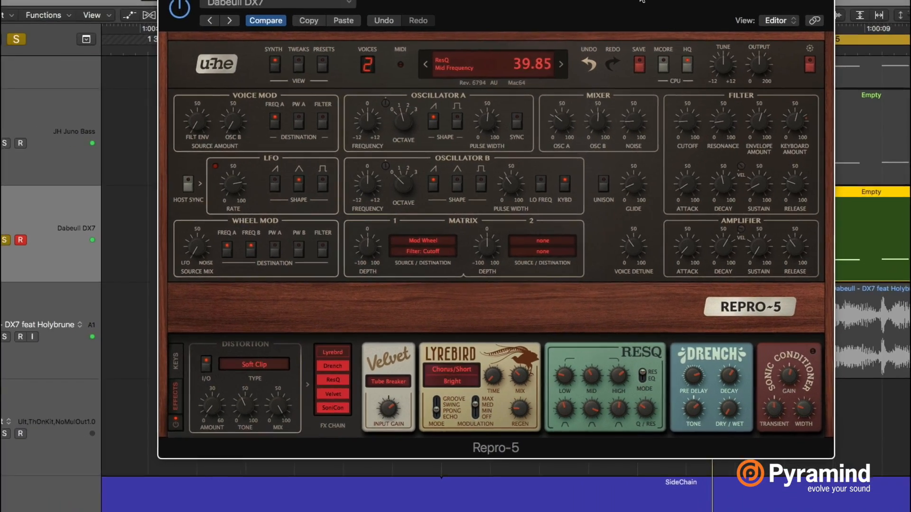
key("super+w")
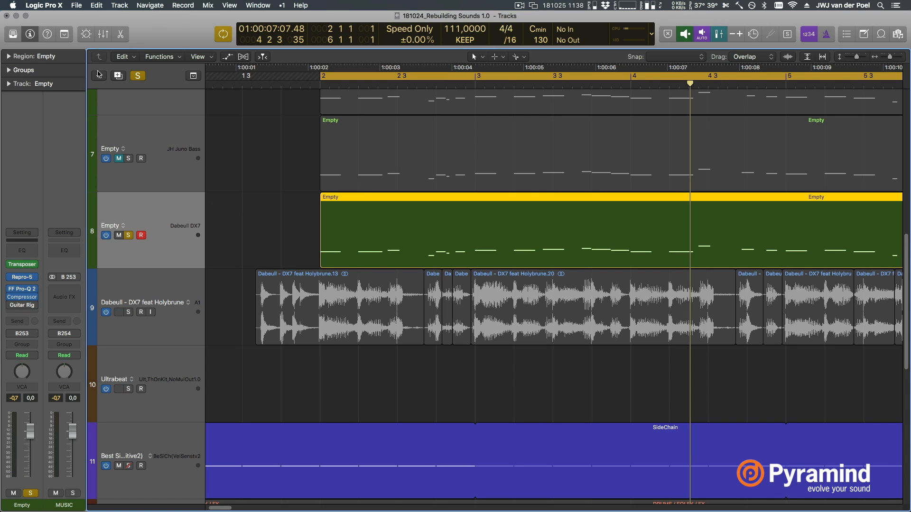
- Create a software instrument track below the Dabeull DX7 track, solo it, and load Retro Synth in stereo
left_click(99, 75)
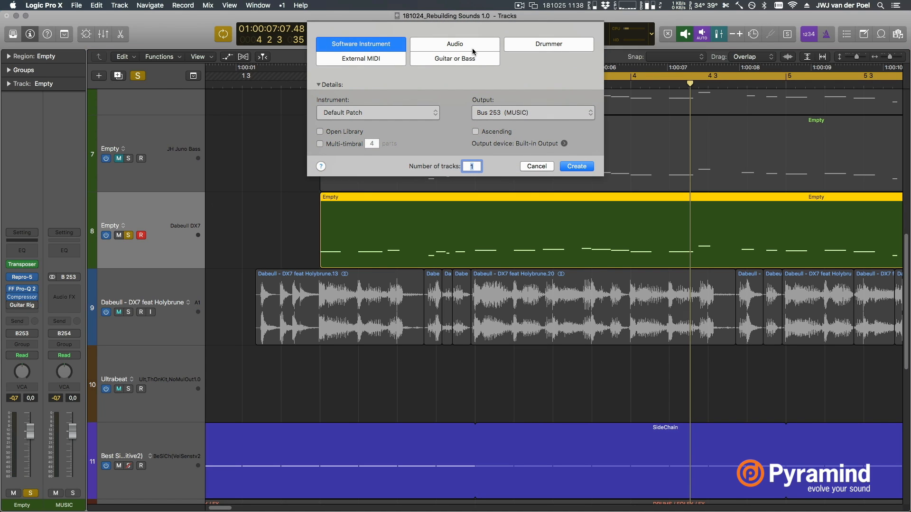
key("Return")
left_click(127, 313)
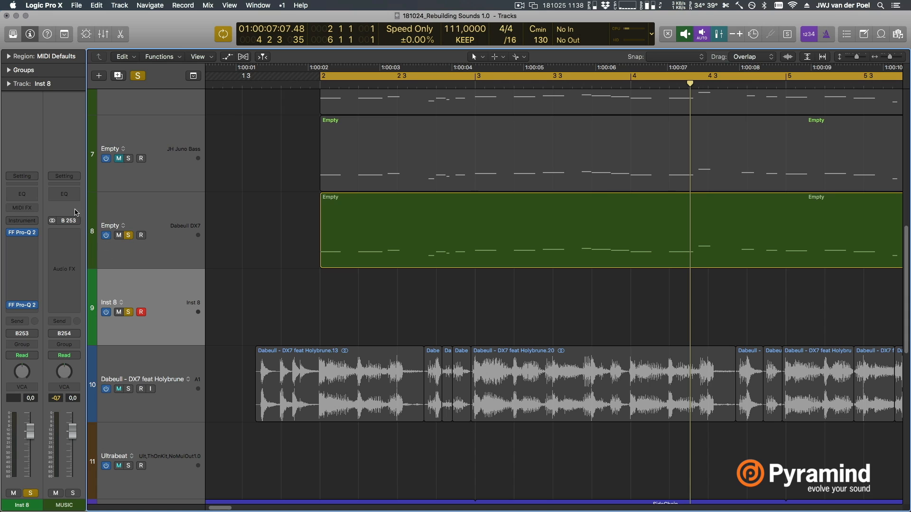
left_click(38, 221)
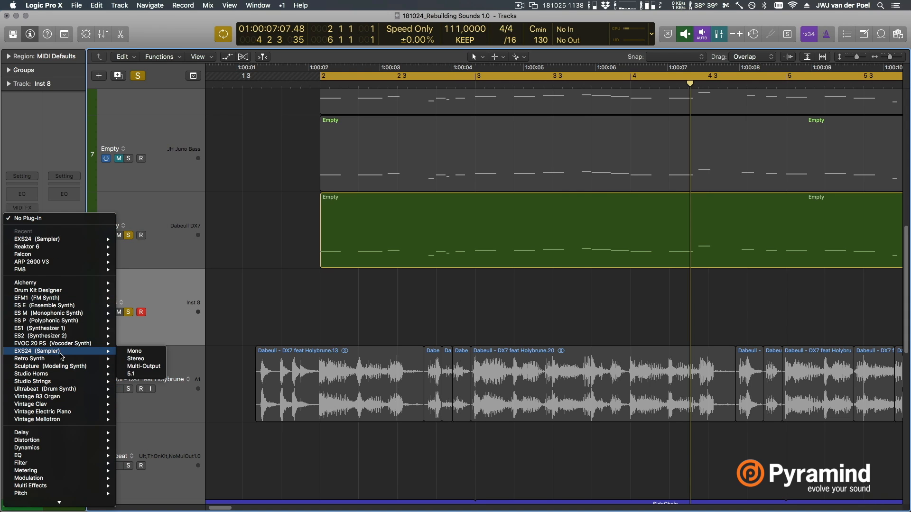
mouse_move(84, 359)
left_click(135, 359)
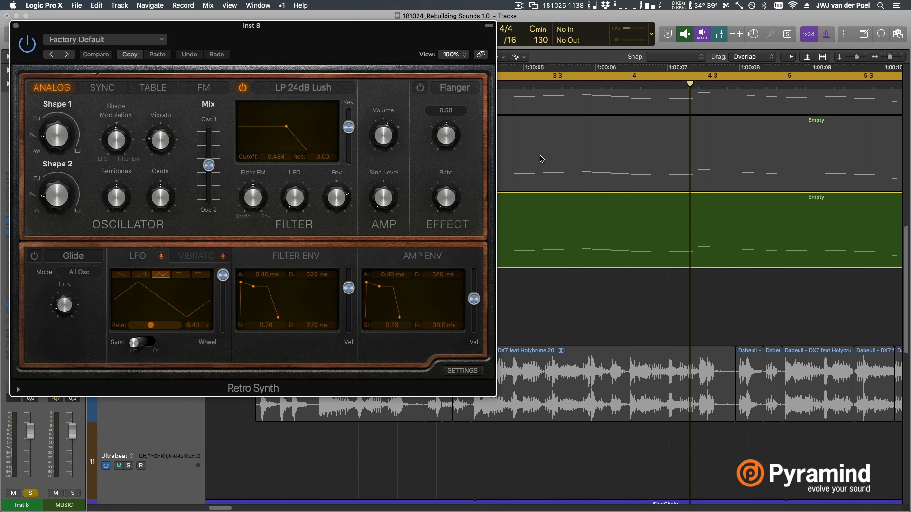
- Copy the Dabeull DX7 MIDI region onto the Retro Synth track and unsolo the Dabeull DX7 track
key("v")
left_click_drag(471, 249, 456, 303, "alt")
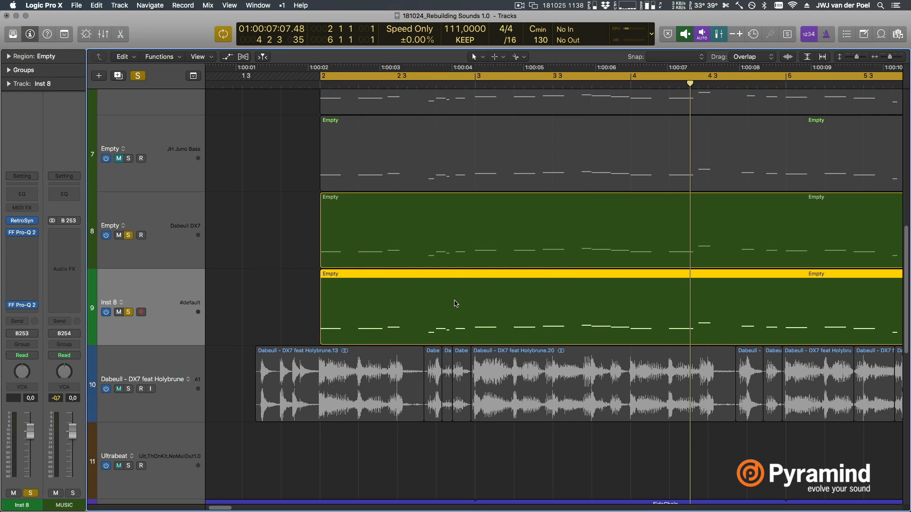
left_click(126, 237)
- Reopen Retro Synth, start playback, and set the amp envelope's sustain to 0.00 and decay to 1000 ms
left_click(27, 221)
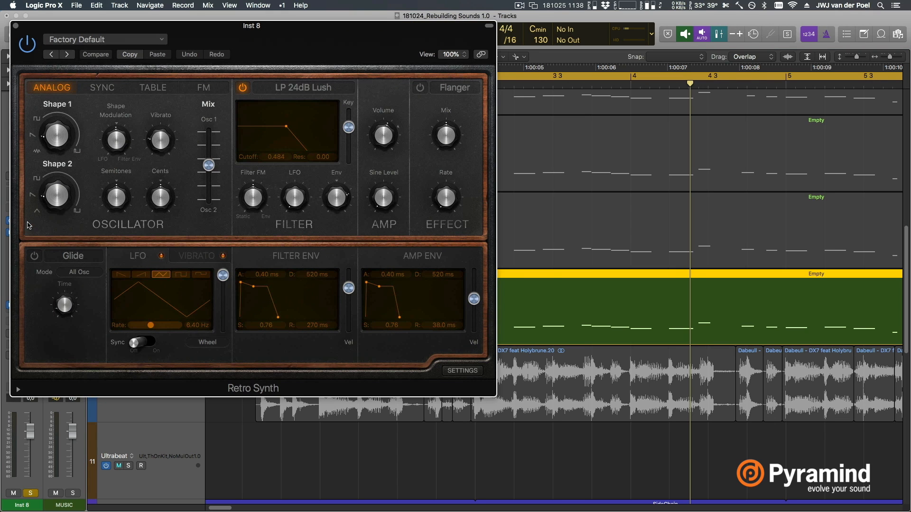
left_click_drag(311, 43, 532, 55)
key("space")
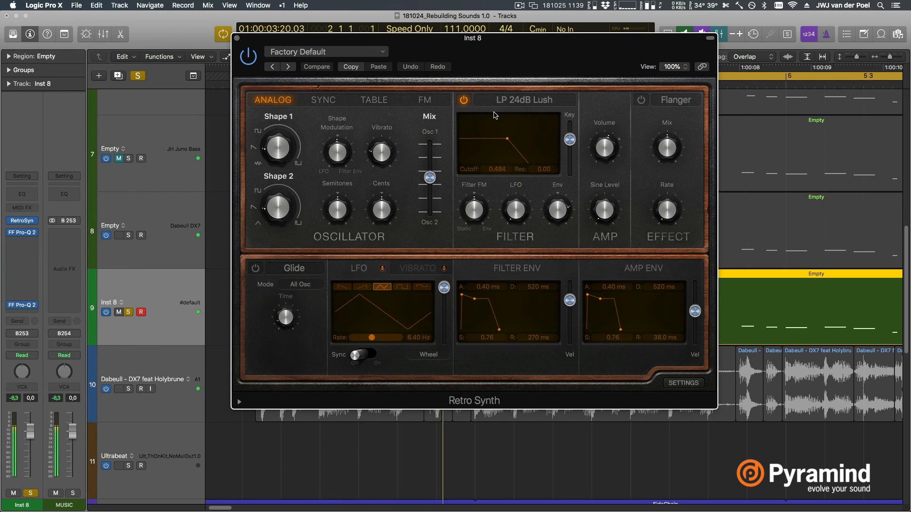
left_click_drag(622, 343, 623, 379)
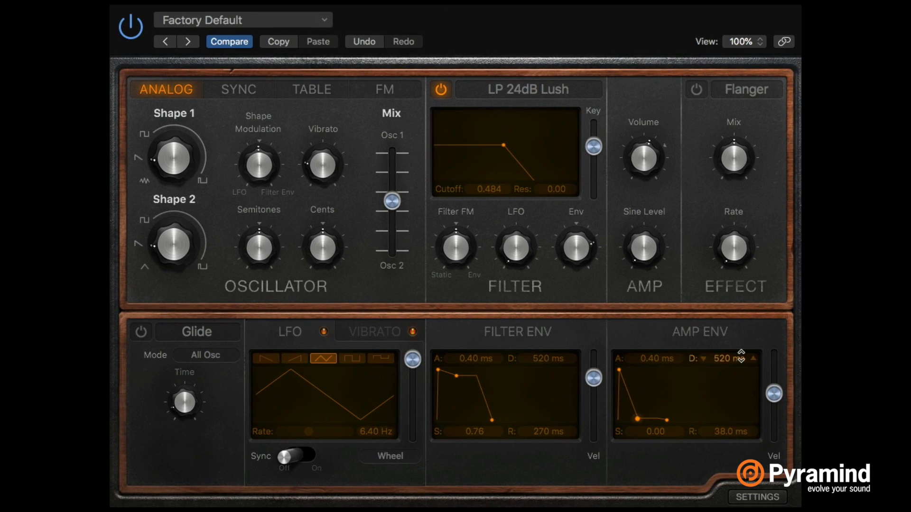
left_click_drag(741, 356, 741, 327)
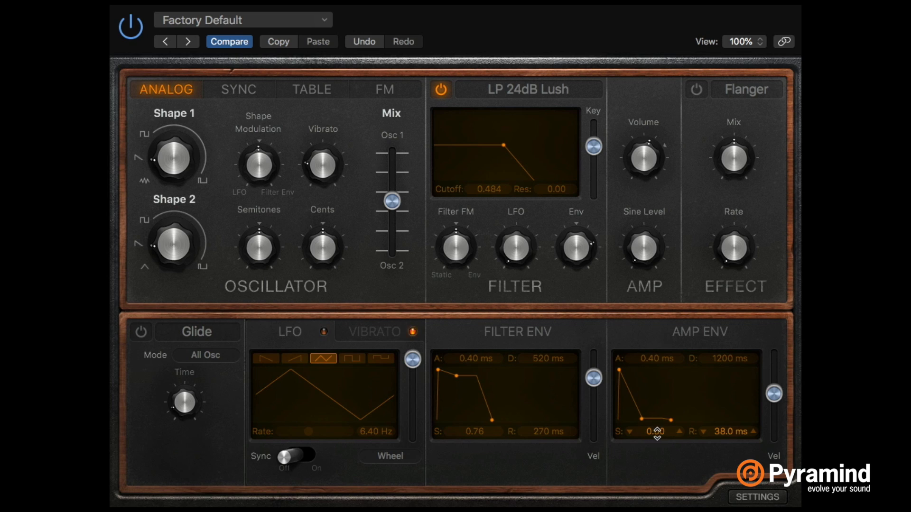
left_click_drag(728, 359, 728, 368)
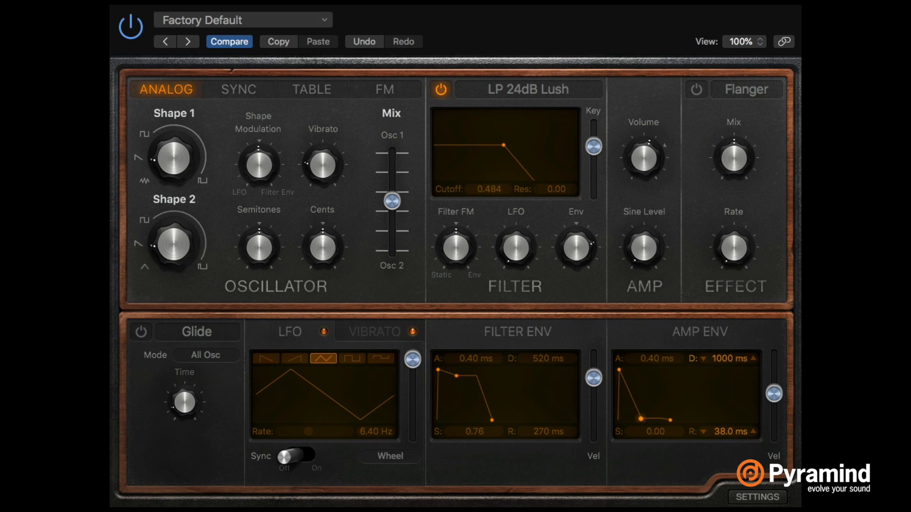
- Set the filter cutoff to 0.220 and resonance to 0.11, and increase the filter's envelope amount
mouse_move(489, 189)
left_mouse_down()
mouse_move(489, 214)
mouse_move(494, 191)
left_mouse_up()
left_click_drag(556, 189, 556, 183)
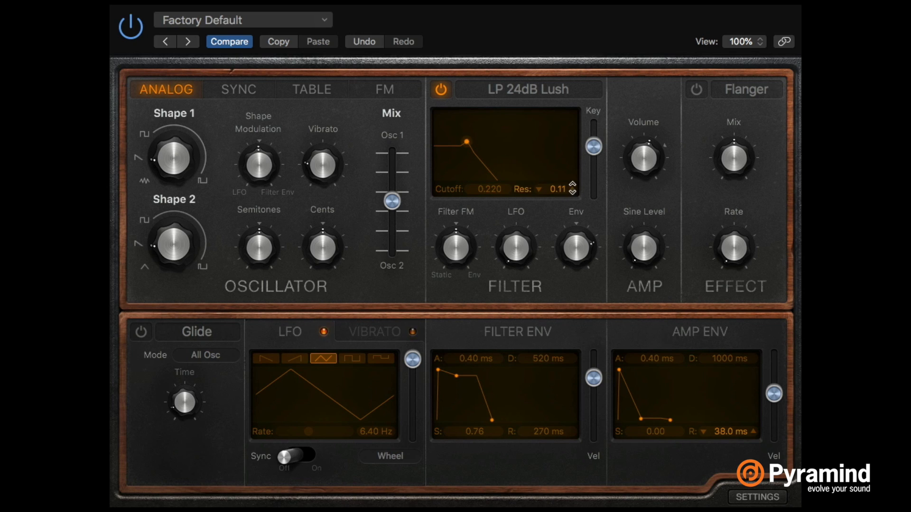
mouse_move(581, 243)
left_mouse_down()
mouse_move(575, 224)
mouse_move(573, 233)
left_mouse_up()
- Set the filter envelope's sustain to 0.00 and its decay to 370 ms
mouse_move(543, 359)
left_mouse_down()
mouse_move(543, 384)
mouse_move(543, 374)
left_mouse_up()
left_click_drag(479, 430, 479, 468)
mouse_move(545, 360)
left_mouse_down()
mouse_move(542, 332)
mouse_move(542, 342)
left_mouse_up()
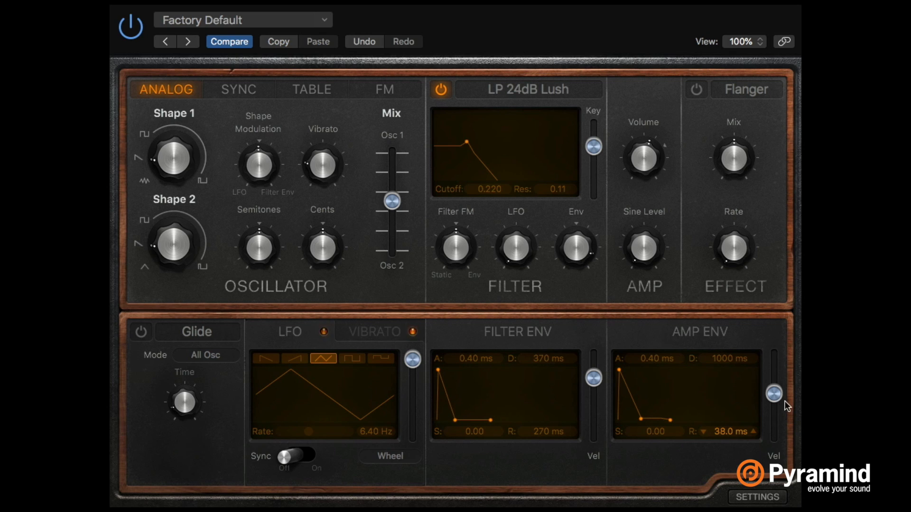
- Refine the filter with minimum key tracking, a cutoff of 0.104, a reduced envelope amount and a 630 ms envelope decay
left_click_drag(595, 146, 594, 192)
left_click_drag(491, 189, 491, 227)
left_click_drag(575, 248, 561, 266)
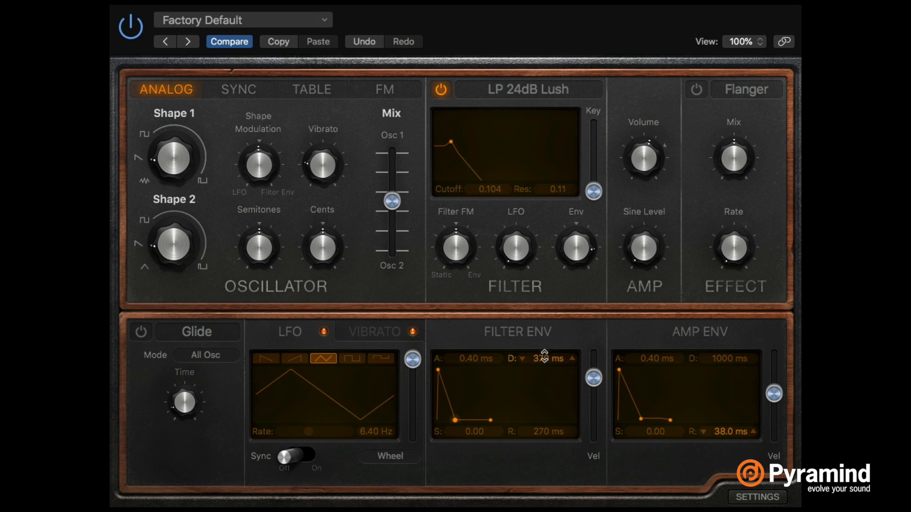
left_click_drag(541, 359, 541, 335)
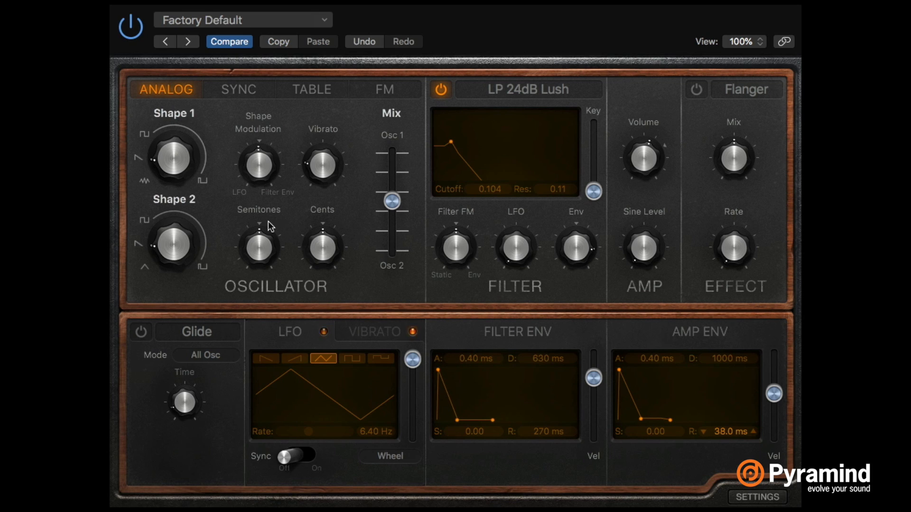
- Turn Shape 2 to a pulse wave, adjust its width, and move the oscillator mix fully to Osc 2
left_click_drag(186, 227, 188, 198)
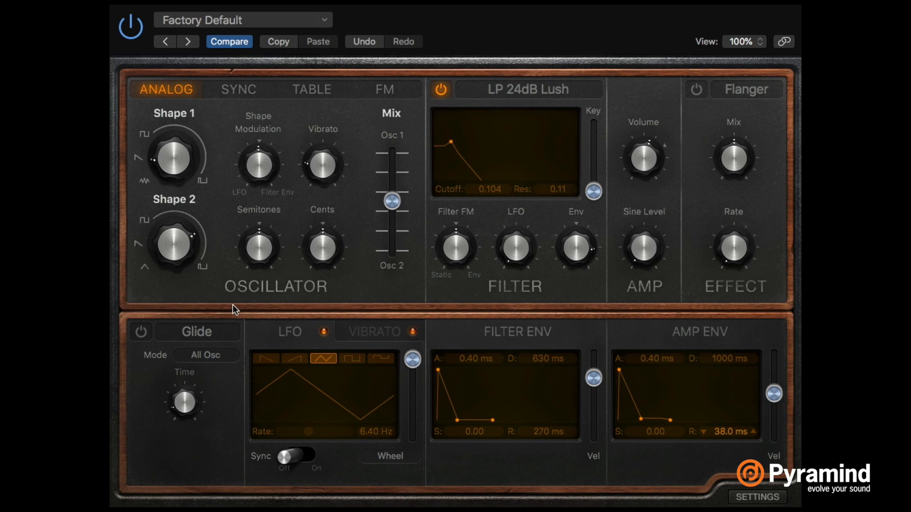
left_click_drag(176, 253, 178, 225)
left_click_drag(392, 202, 388, 259)
left_click_drag(172, 274, 215, 251)
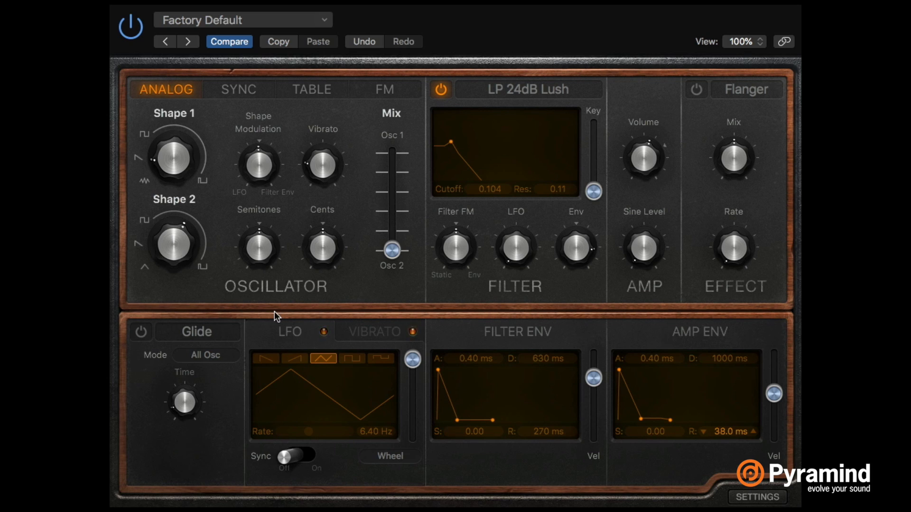
mouse_move(208, 265)
scroll(188, 241, "down", 5)
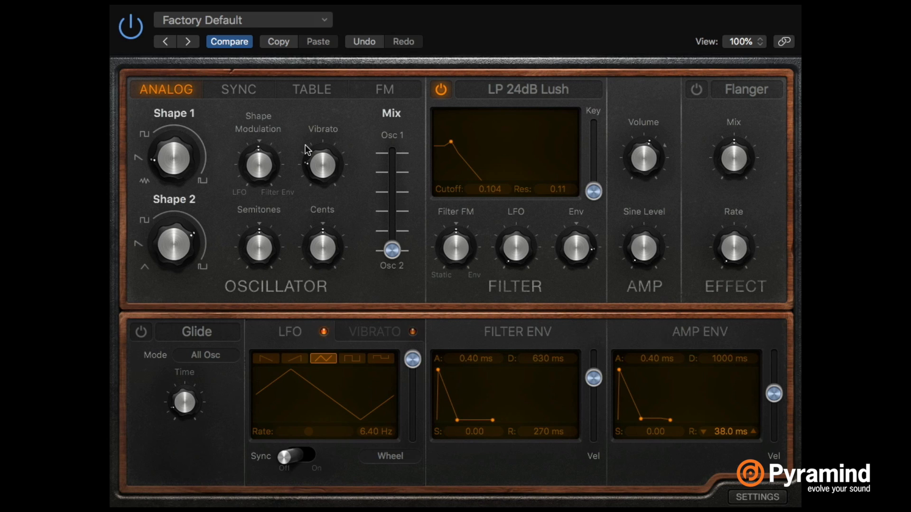
- Modulate a pulse-wave Shape 1 from the LFO at about -0.566, with the LFO's intensity at minimum and rate at 0.47 Hz
left_click_drag(259, 165, 202, 202)
left_click_drag(183, 168, 184, 100)
left_click_drag(413, 360, 413, 434)
double_click(377, 431)
left_click_drag(311, 432, 295, 435)
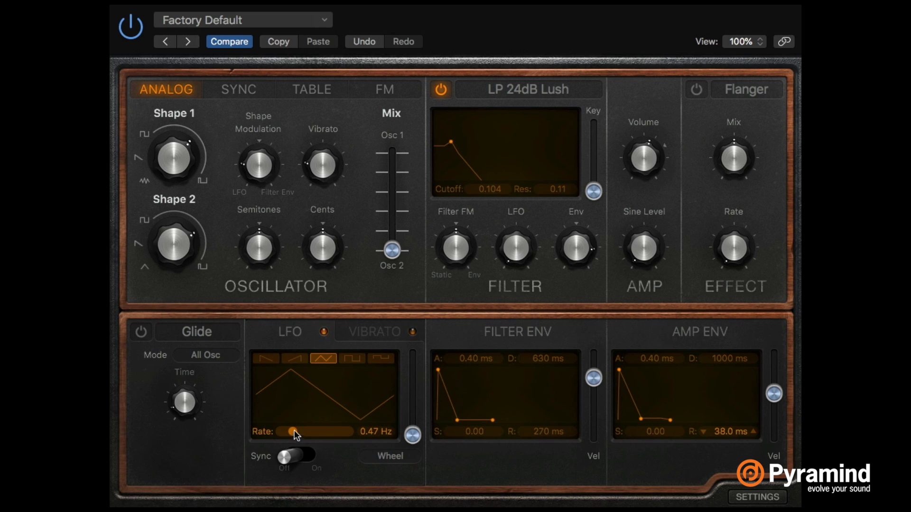
- Push the shape modulation further toward LFO, move the oscillator mix fully to Osc 1, and fine-tune Shape 1
mouse_move(246, 156)
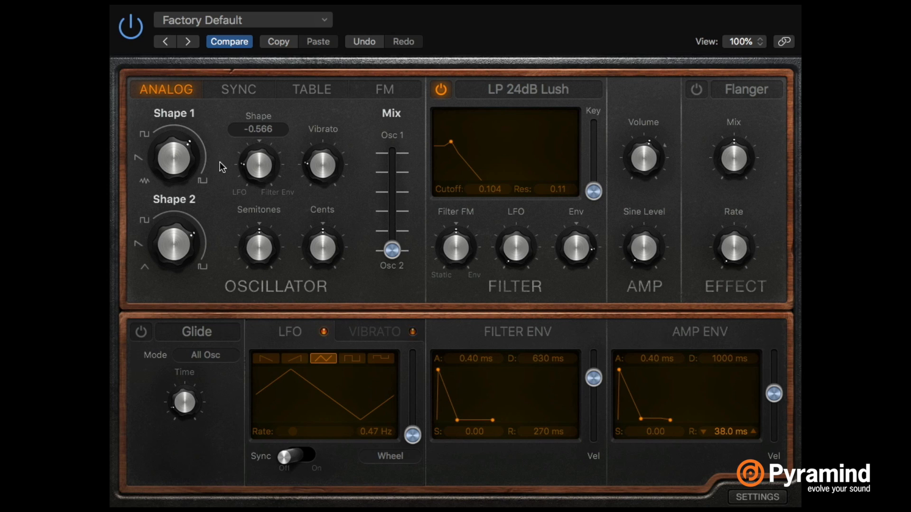
left_click_drag(259, 166, 255, 173)
left_click_drag(184, 154, 183, 162)
left_click_drag(385, 194, 387, 142)
left_click_drag(174, 142, 176, 148)
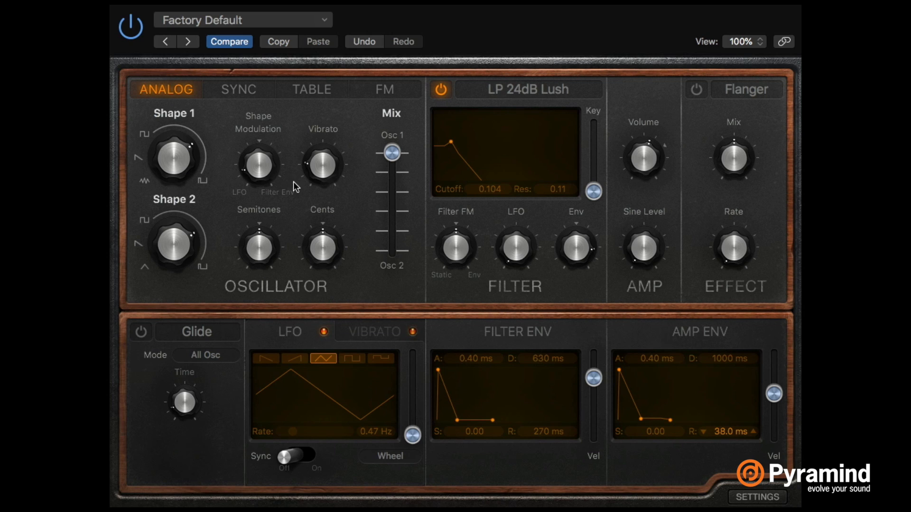
- Set the LFO rate to 0.72 Hz and rebalance Shape 1's pulse width with a reduced LFO shape modulation
mouse_move(413, 438)
mouse_move(292, 432)
left_mouse_down()
mouse_move(307, 432)
mouse_move(296, 436)
left_mouse_up()
left_click_drag(204, 153, 180, 105)
mouse_move(181, 148)
left_mouse_down()
mouse_move(186, 190)
mouse_move(182, 152)
mouse_move(181, 162)
left_mouse_up()
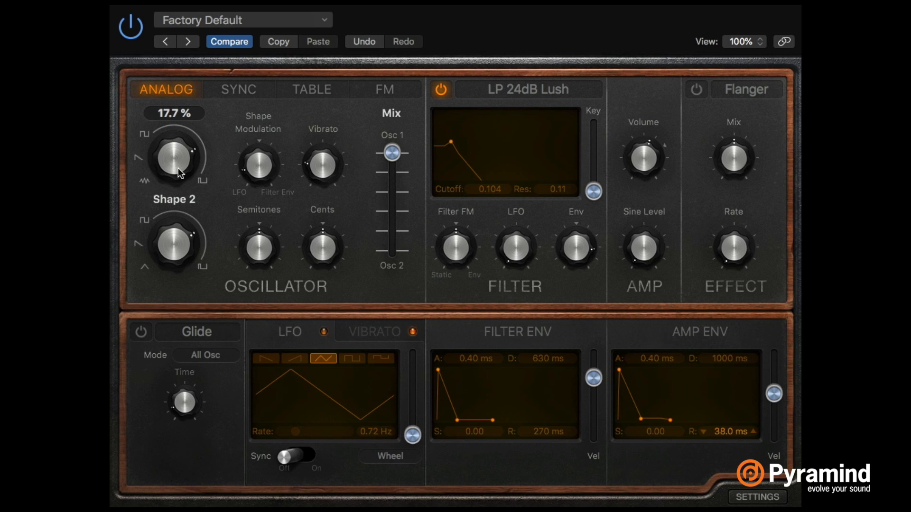
left_click_drag(258, 168, 255, 150)
left_click_drag(167, 150, 167, 157)
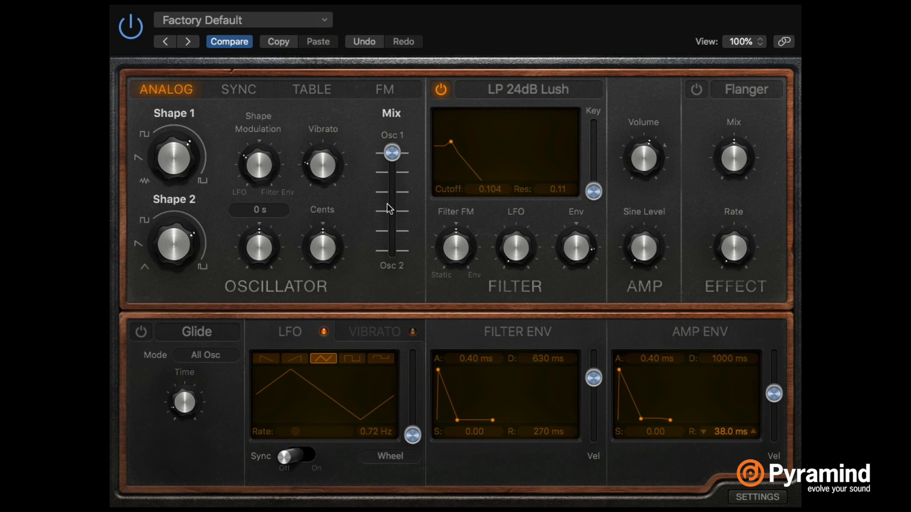
- Audition Osc 2 alone to raise its semitones and adjust Shape 2, and blend the oscillator mix toward Osc 1
left_click_drag(398, 155, 388, 293)
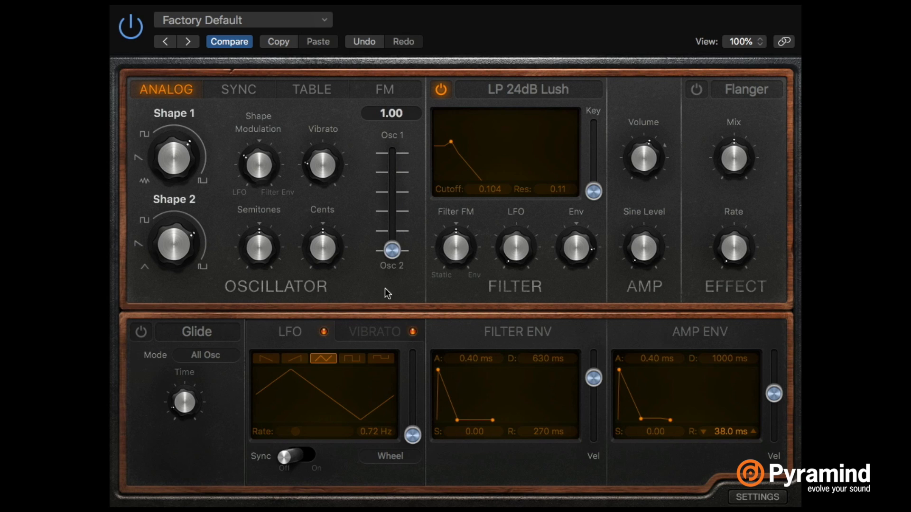
left_click_drag(183, 242, 183, 238)
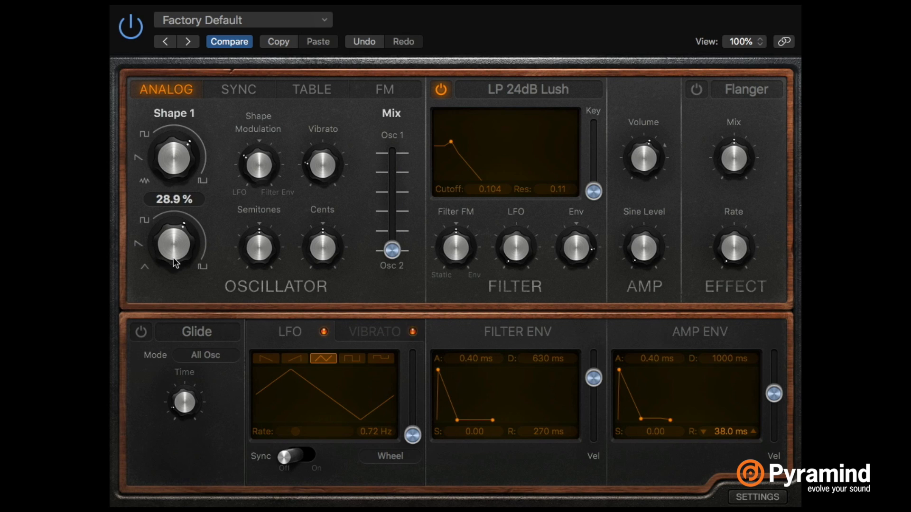
left_click_drag(262, 237, 268, 224)
left_click_drag(180, 250, 181, 245)
left_click_drag(392, 250, 400, 185)
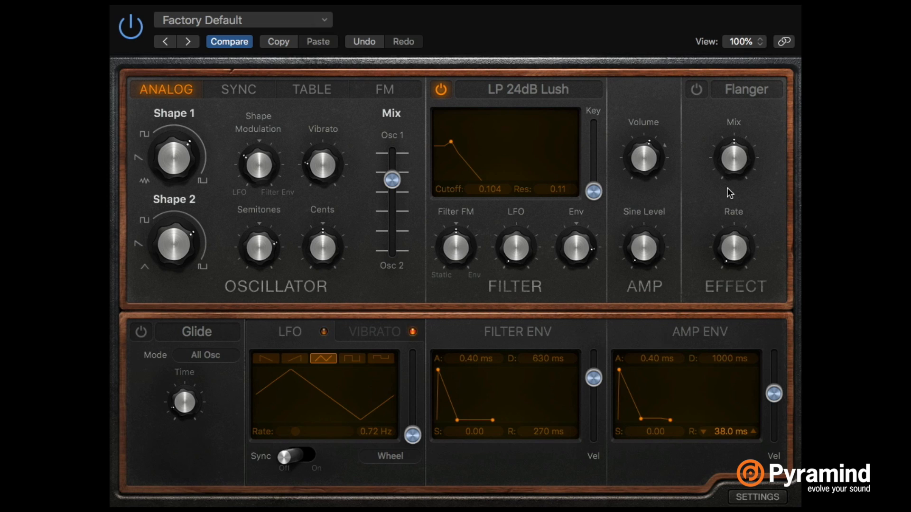
- Set the amp volume to -2.0 dB and, after trying LP 18dB Lush, switch the filter type to LP 24dB Edgy
left_click_drag(633, 160, 644, 149)
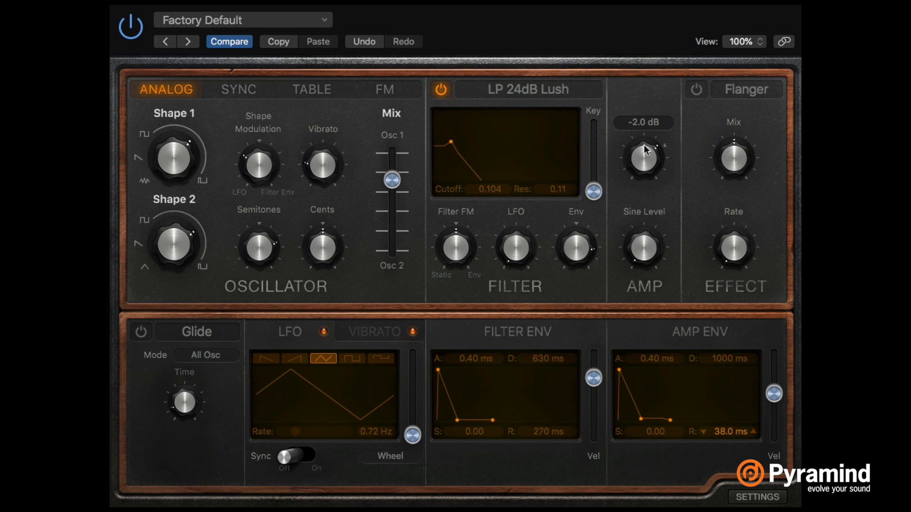
left_click(540, 86)
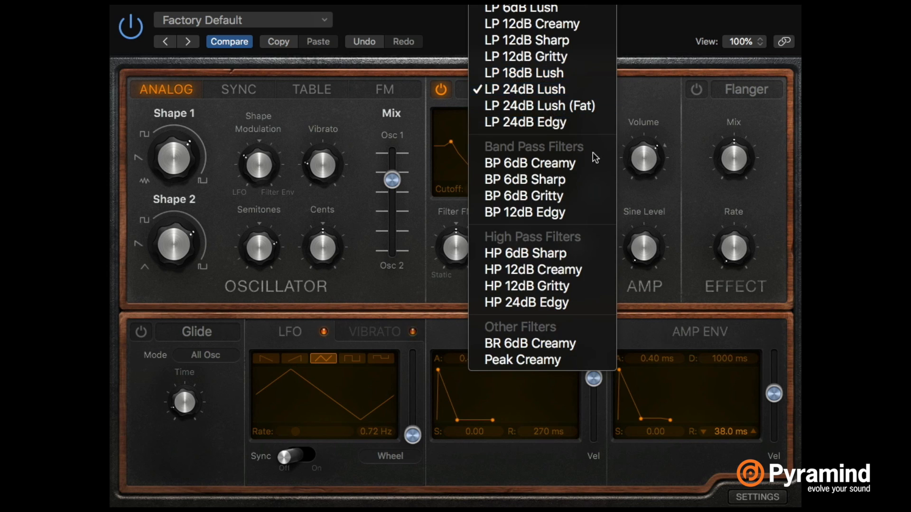
left_click(572, 72)
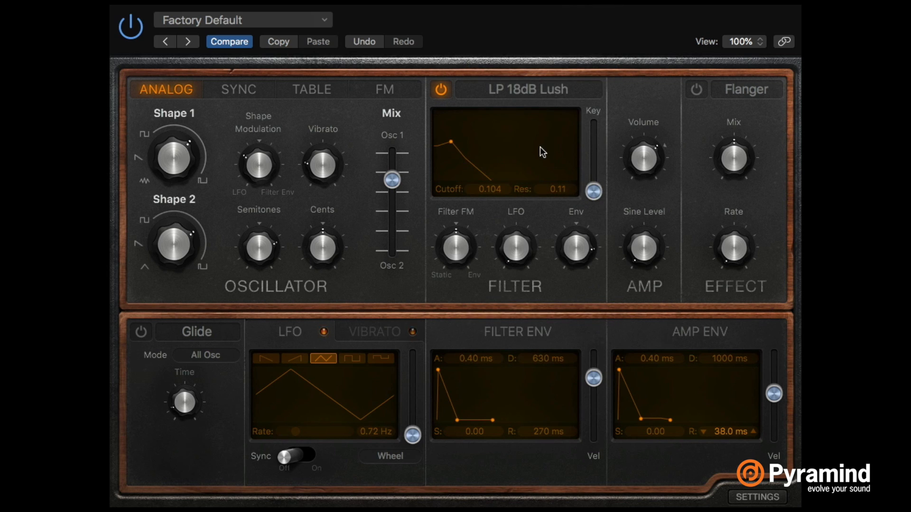
left_click(543, 89)
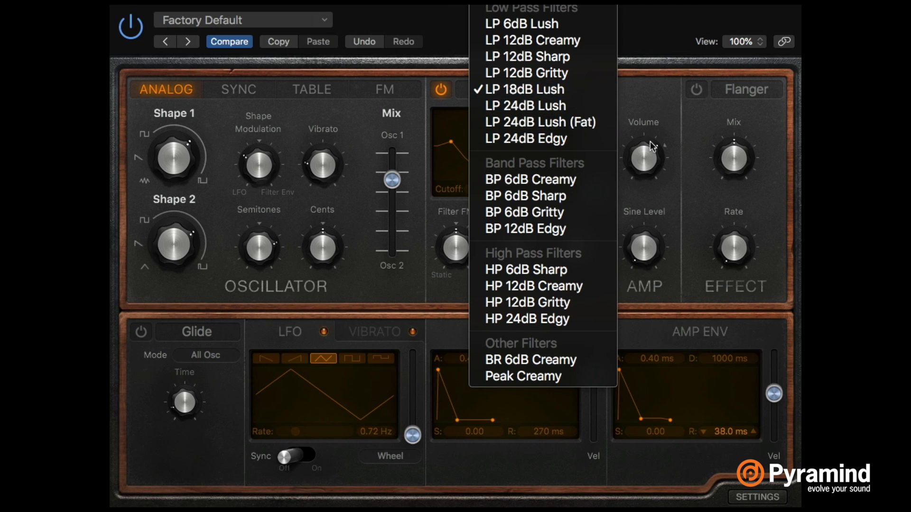
left_click(543, 142)
- Set the filter's envelope amount to about 0.75 and the attack of both the filter and amp envelopes to 0.00 ms
left_click_drag(573, 249, 572, 243)
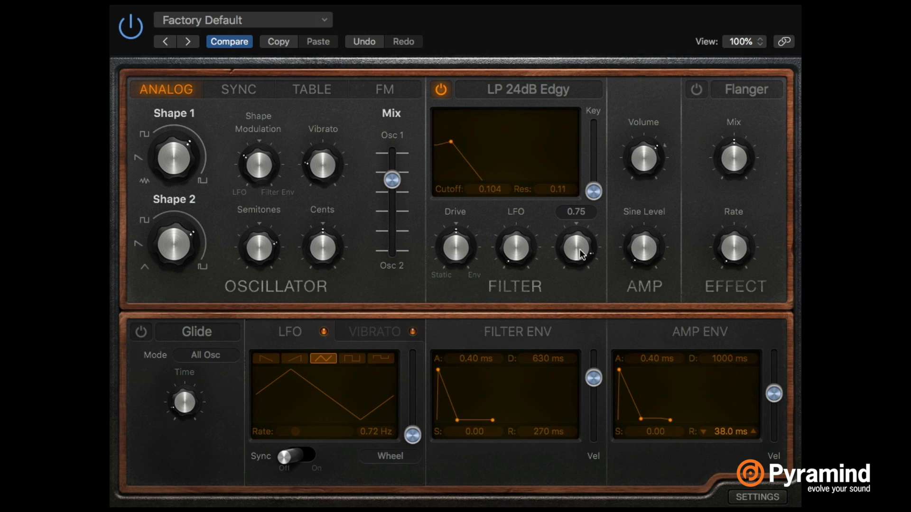
left_click_drag(470, 359, 470, 392)
left_click_drag(654, 358, 654, 370)
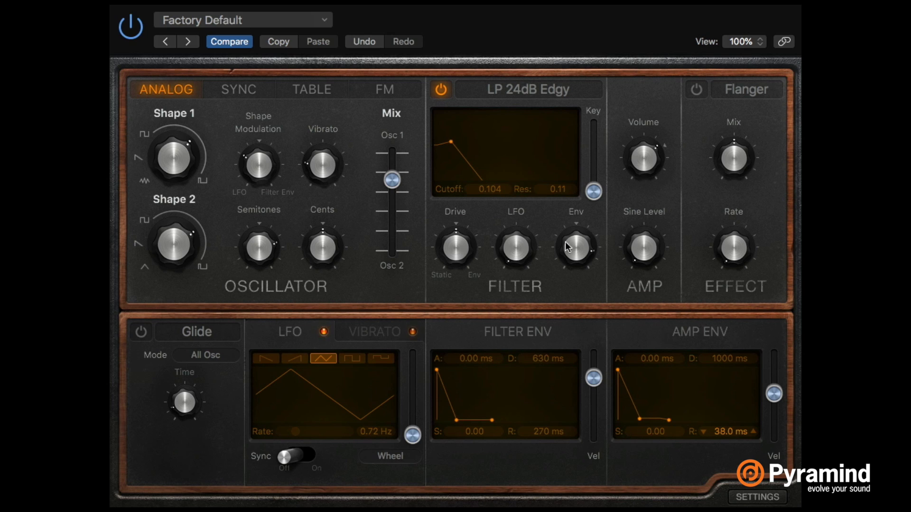
- Compare the LP 24dB Lush and LP 24dB Edgy filter types, and choose LP 24dB Lush (Fat)
left_click(543, 85)
left_click(545, 73)
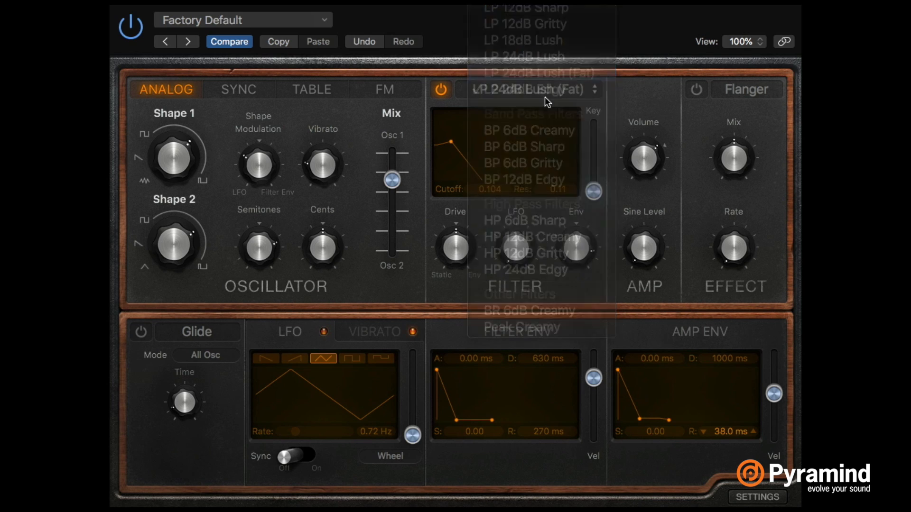
left_click(533, 89)
left_click(530, 71)
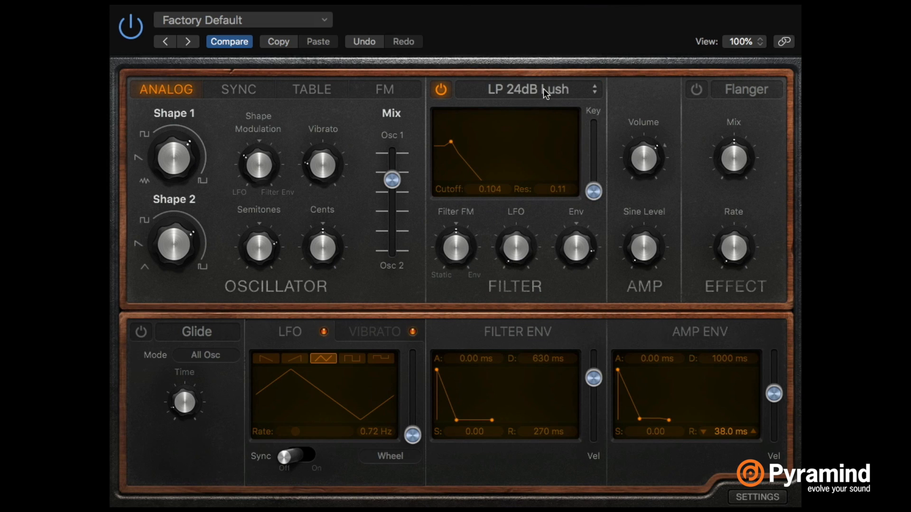
left_click(543, 89)
left_click(545, 123)
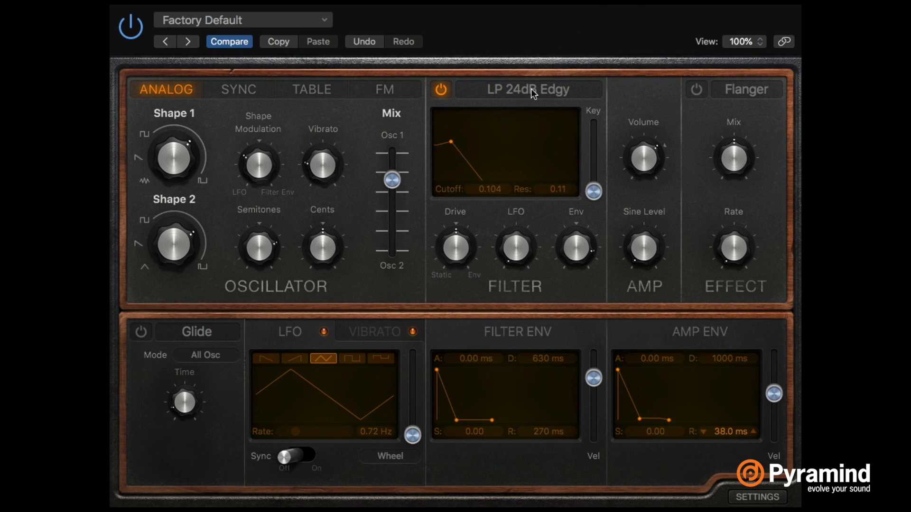
left_click(527, 87)
left_click(535, 71)
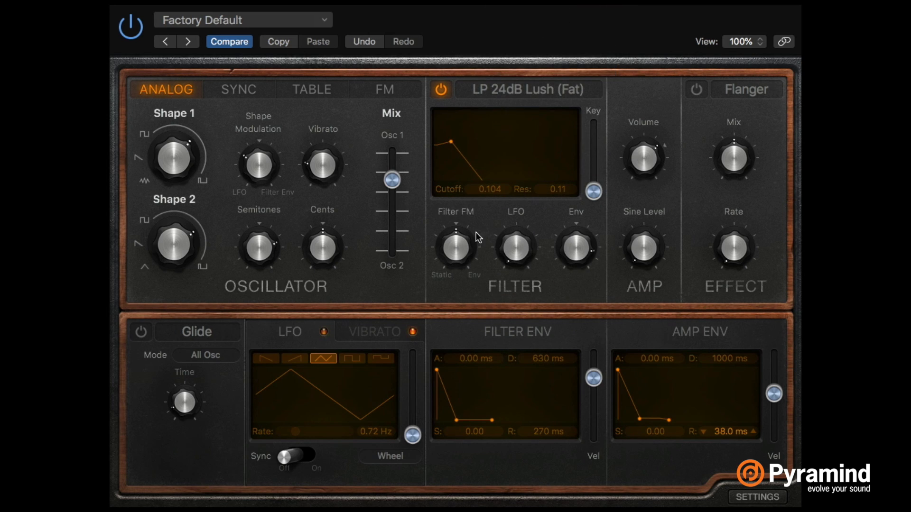
- Rework Osc 2 with a lower Shape 2 and centred Semitones, shift the mix toward Osc 2, and fine-tune the filter's Env amount
left_click_drag(577, 254, 578, 265)
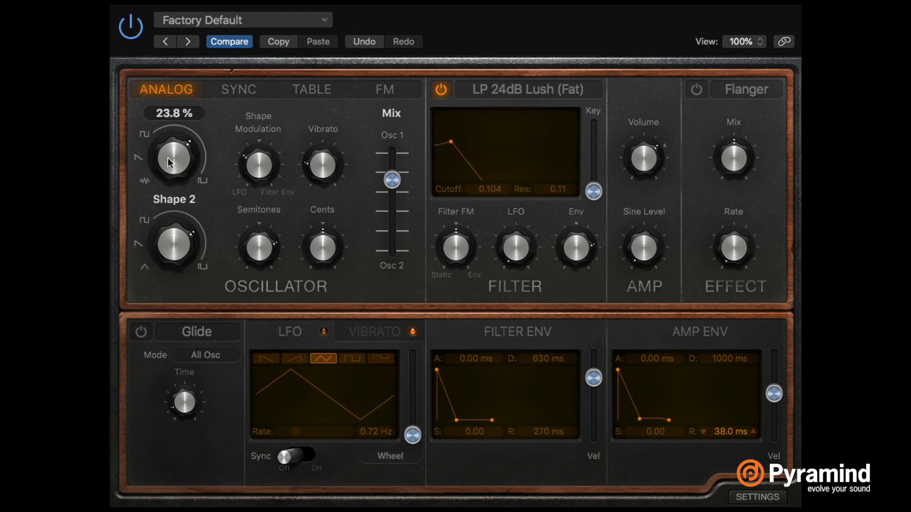
left_click_drag(162, 240, 175, 305)
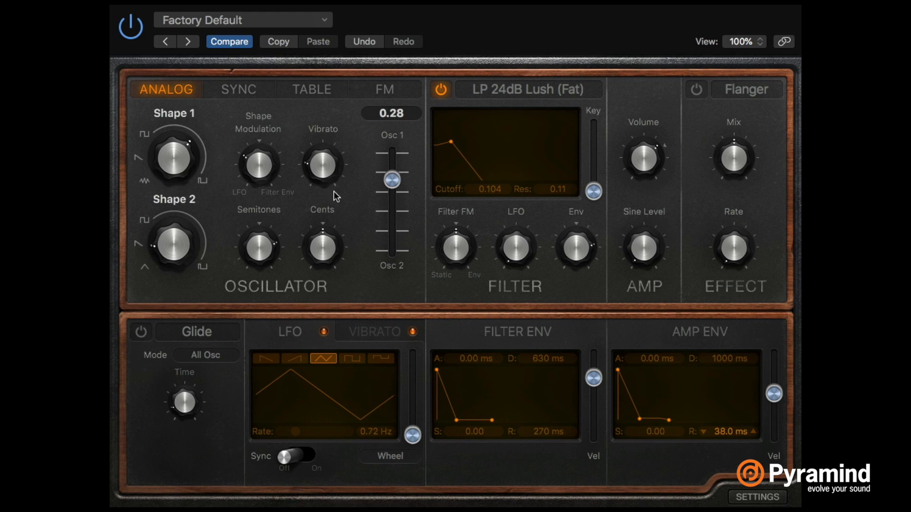
left_click_drag(264, 246, 265, 281)
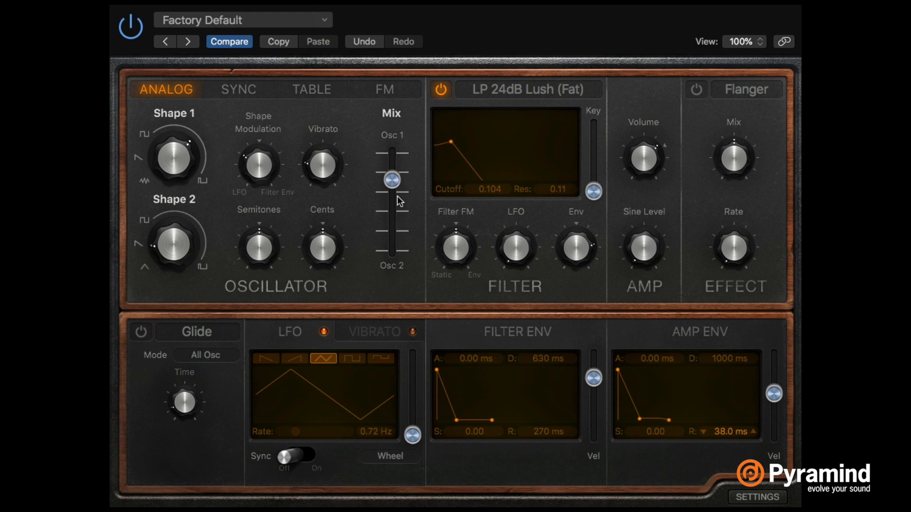
left_click_drag(392, 180, 393, 220)
mouse_move(579, 250)
left_mouse_down()
mouse_move(566, 240)
mouse_move(578, 253)
left_mouse_up()
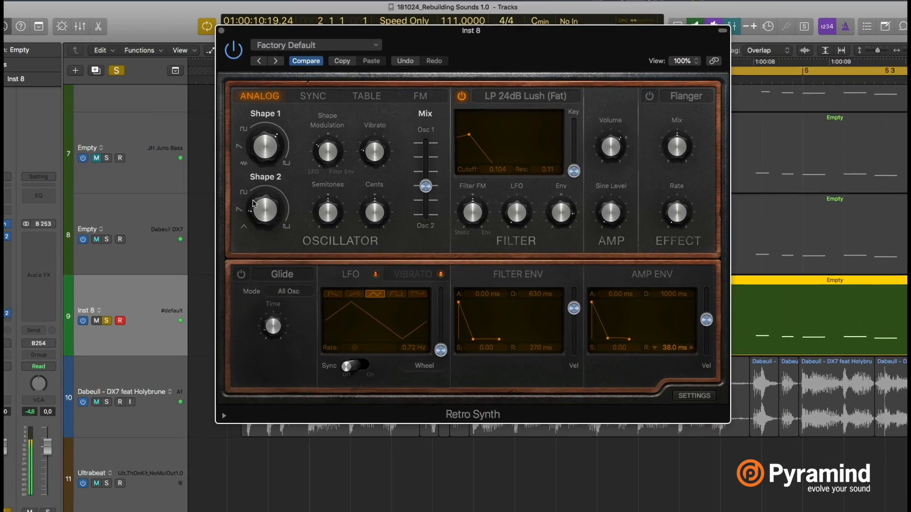
- Hide the plug-in windows and compare the Dabeull - DX7 reference track with the Inst 8 track by soloing each in turn during playback
key("v")
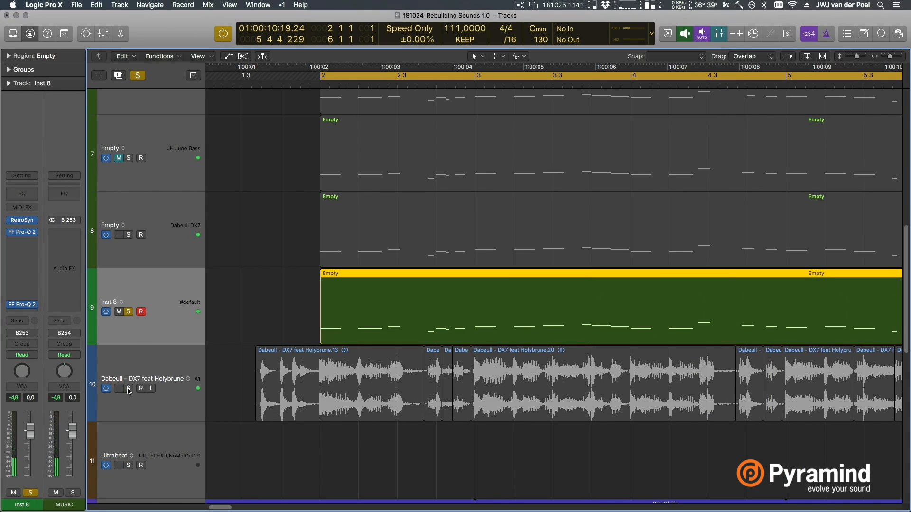
left_click(155, 358)
key("space")
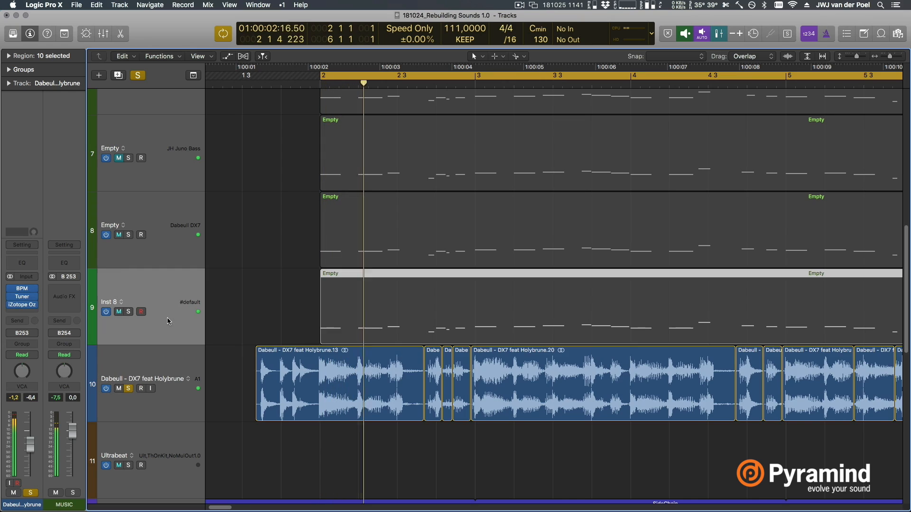
left_click(167, 317)
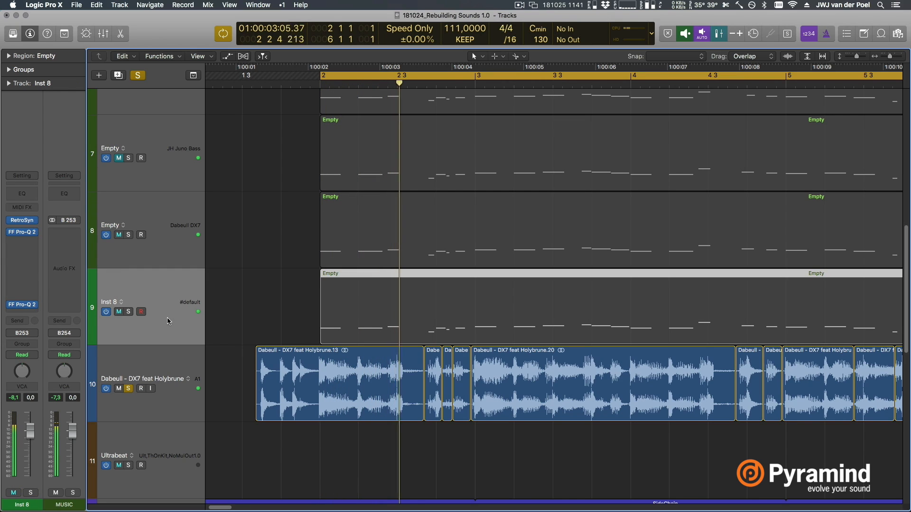
left_click(128, 312)
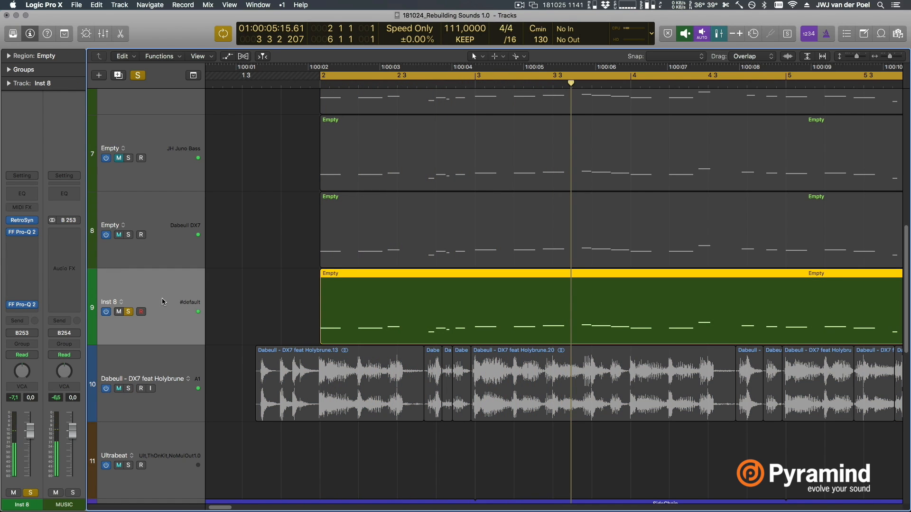
- Insert FF Pro-Q 2 on the Inst 8 track and add a bell boost of about 7.5 dB at 148.69 Hz with a Q of 3.544
left_click(33, 266)
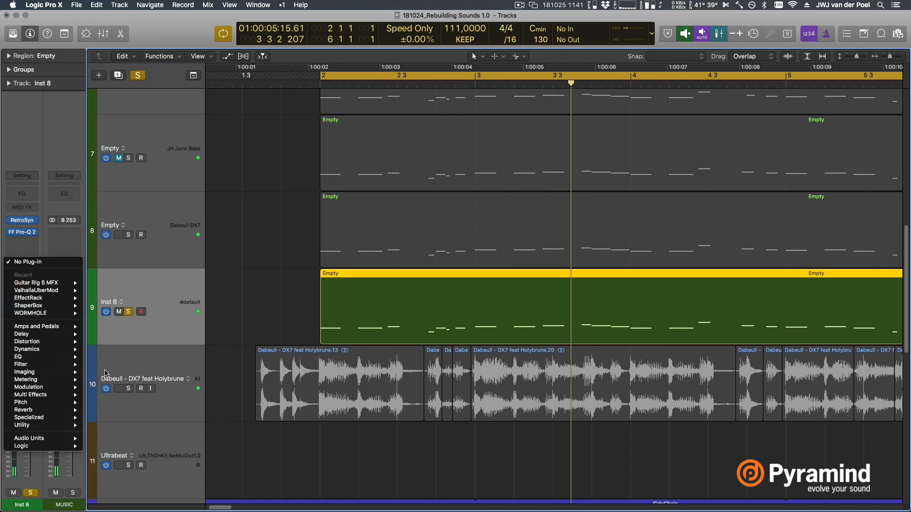
mouse_move(66, 357)
mouse_move(182, 366)
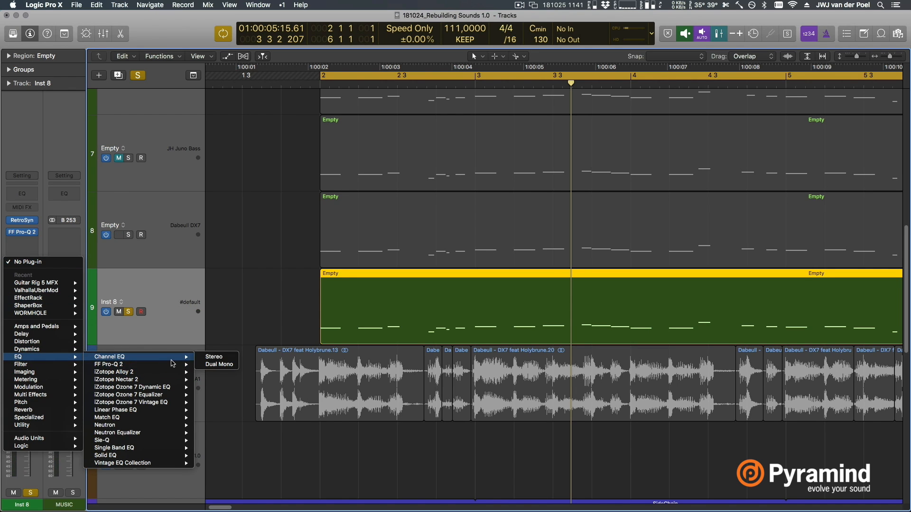
left_click(216, 364)
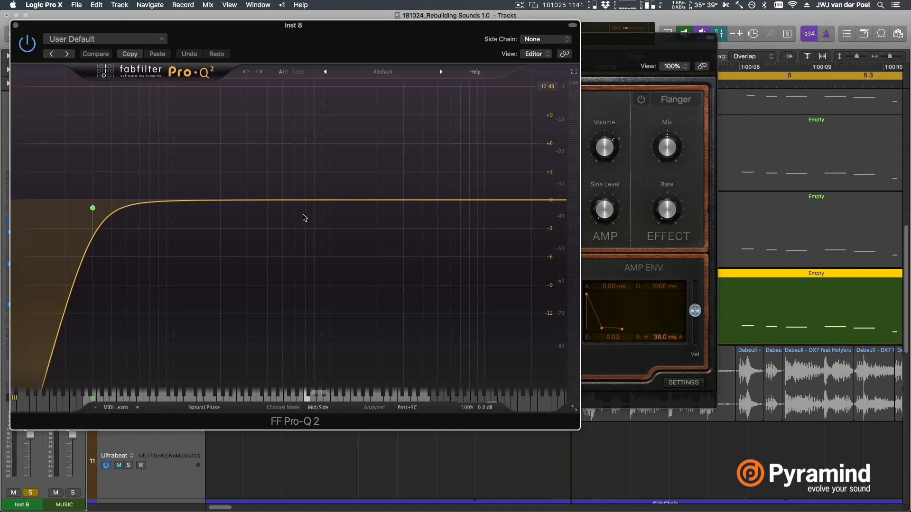
left_click_drag(280, 201, 200, 130)
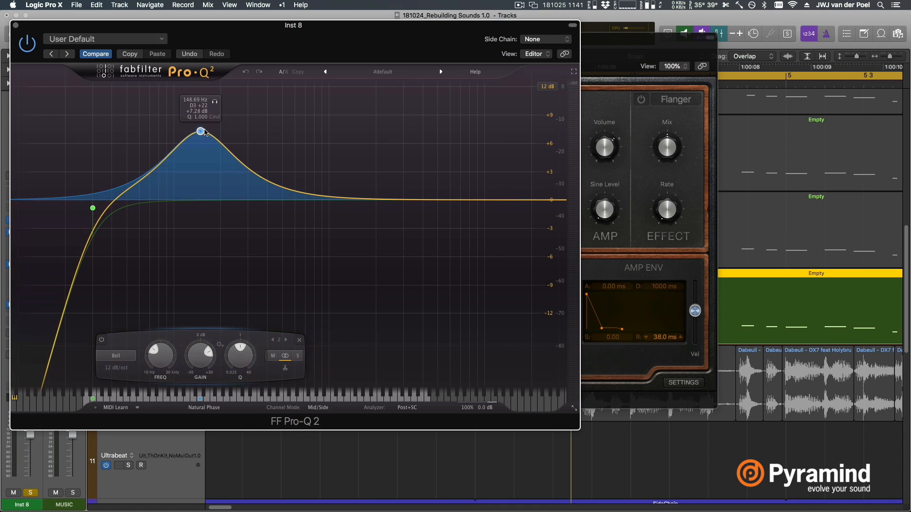
left_click_drag(241, 339, 258, 239)
- Close the Retro Synth window and reposition the new EQ window clear of the channel strips
left_click(629, 61)
key("super+w")
left_click_drag(408, 36, 600, 48)
left_click_drag(335, 117, 492, 166)
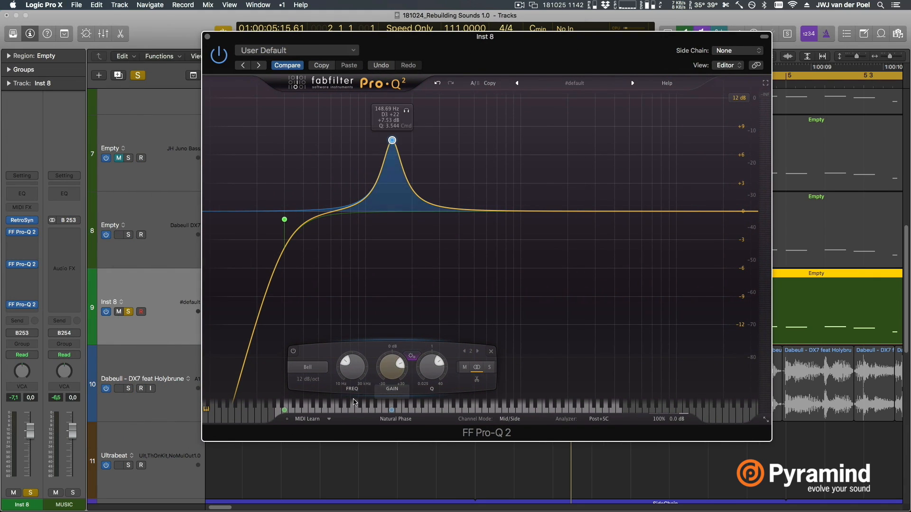
- Raise the bell boost to about 10 dB and sweep its frequency during playback, soloing the Dabeull - DX7 reference track alongside Inst 8
left_click_drag(352, 375, 383, 345)
key("space")
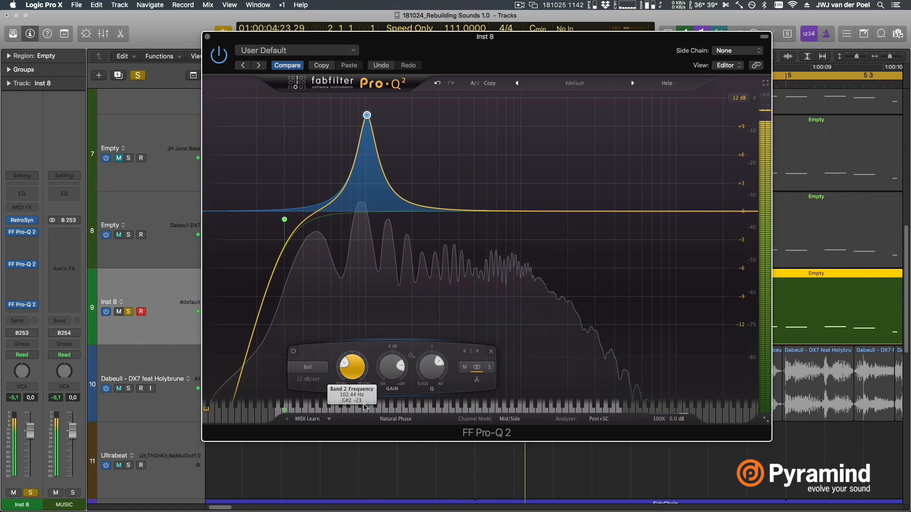
left_click_drag(366, 345, 352, 335)
left_click_drag(358, 370, 357, 379)
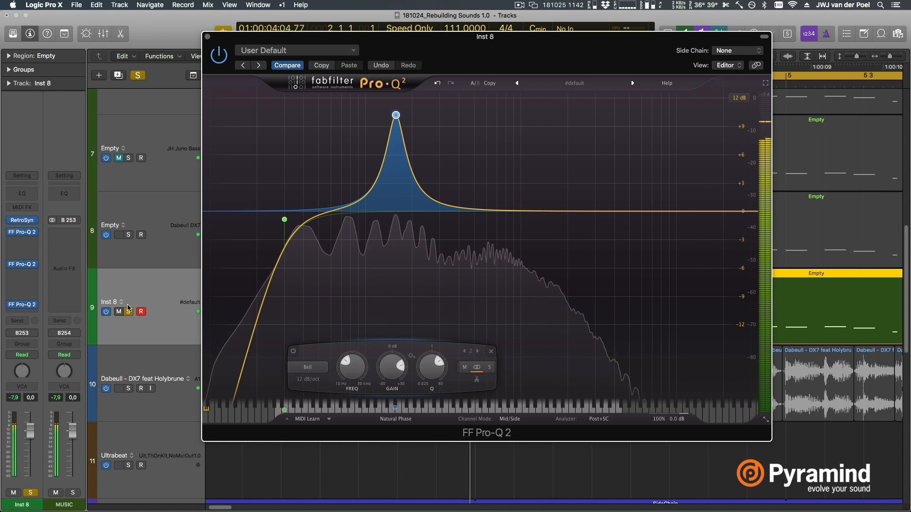
left_click(128, 389)
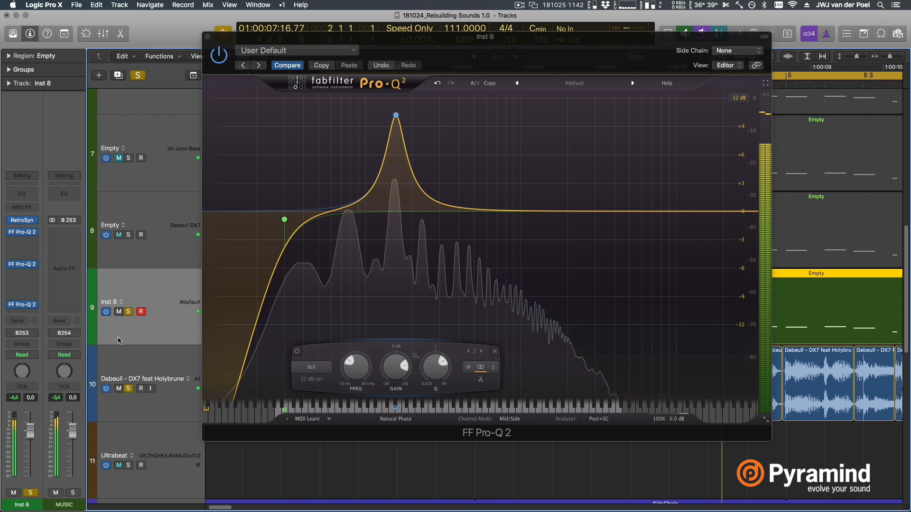
left_click_drag(355, 368, 366, 315)
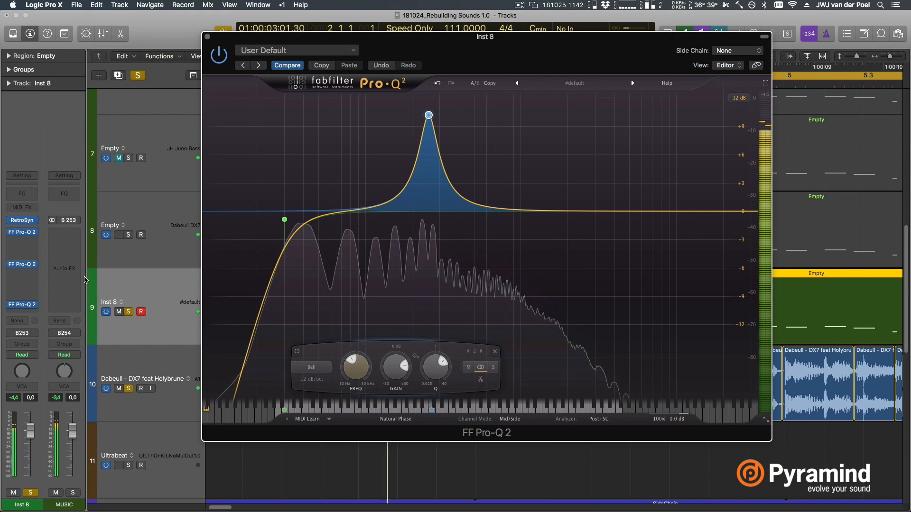
- Hide the plug-in windows and zoom the arrangement out around the Inst 8 track to show its whole region
left_click(156, 292)
key("v")
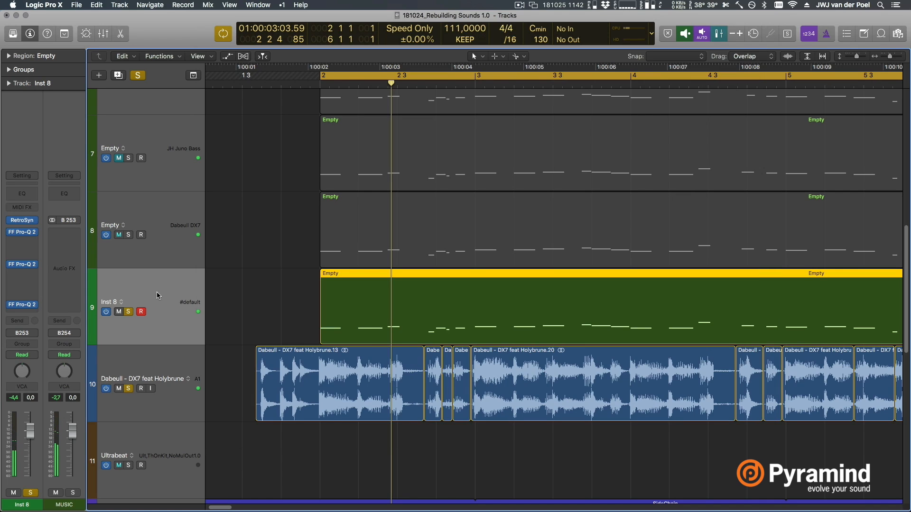
key("super+Left")
key("super+Up")
key("super+Up")
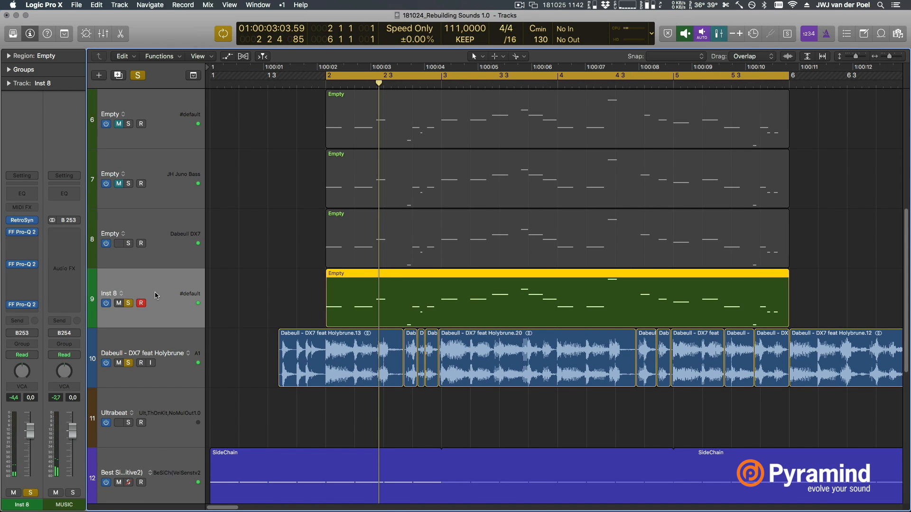